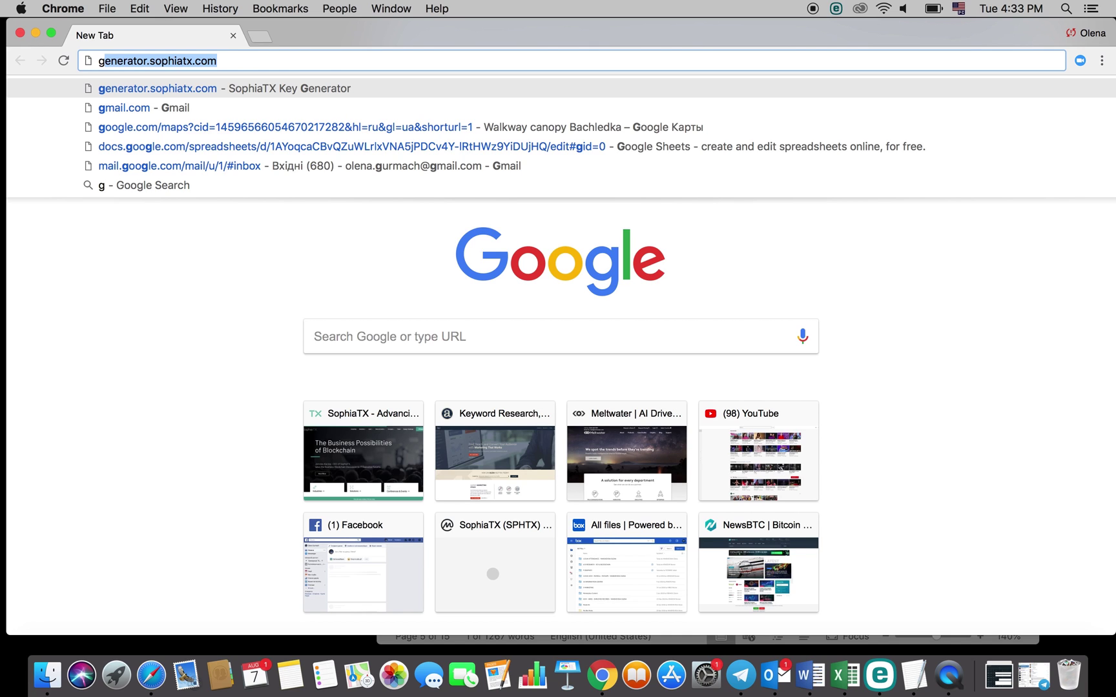
Load the SophiaTX key generator, generate a new key pair, and copy both labelled keys.
type("ene")
key("Return")
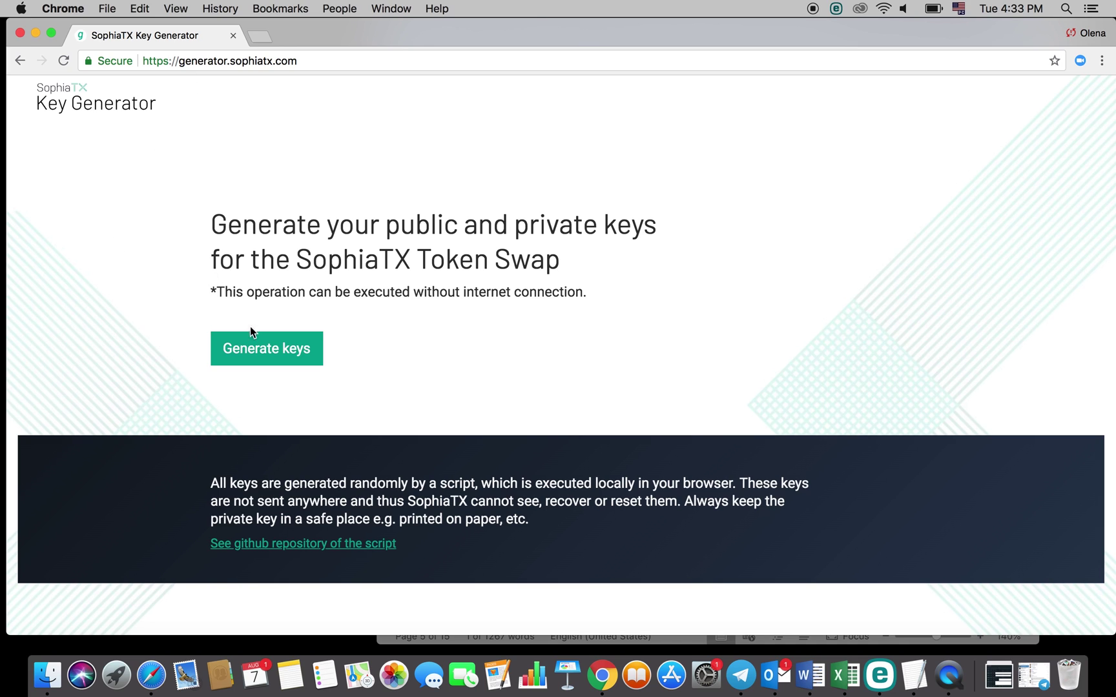
left_click(257, 348)
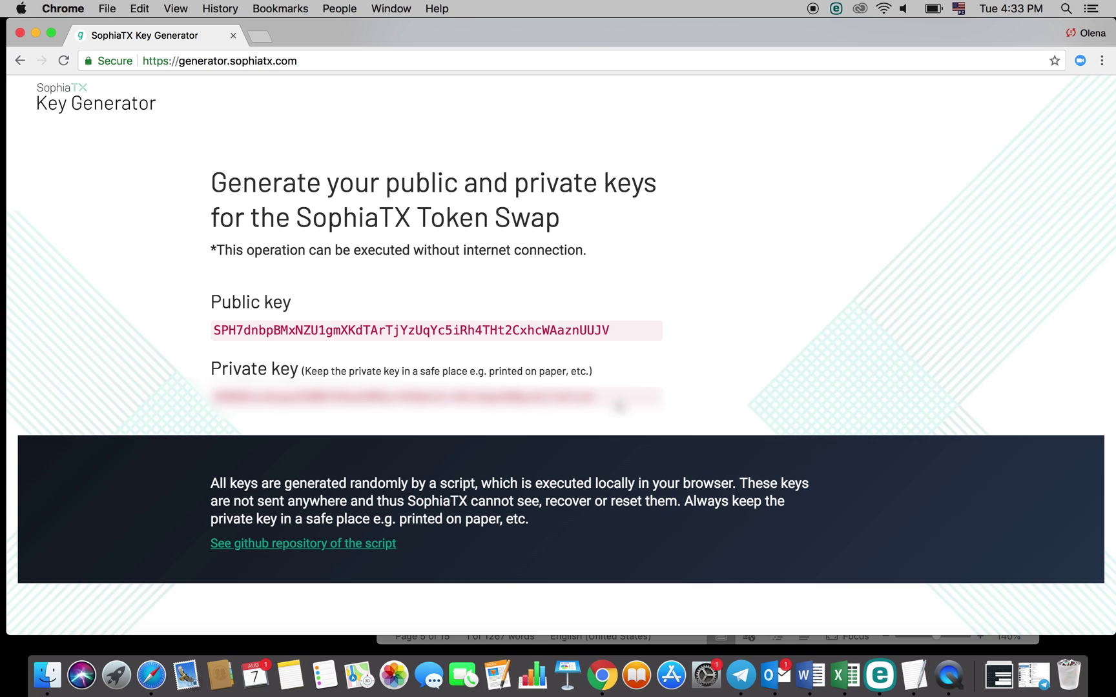
left_click_drag(618, 405, 226, 322)
key("super+c")
right_click(236, 324)
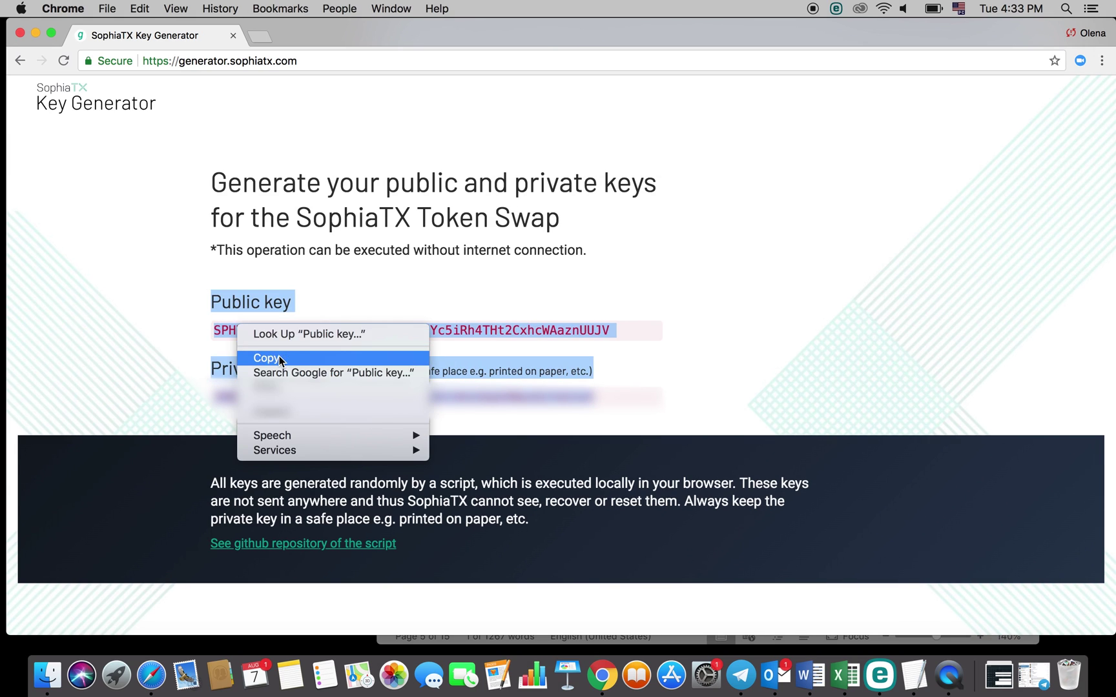
left_click(280, 358)
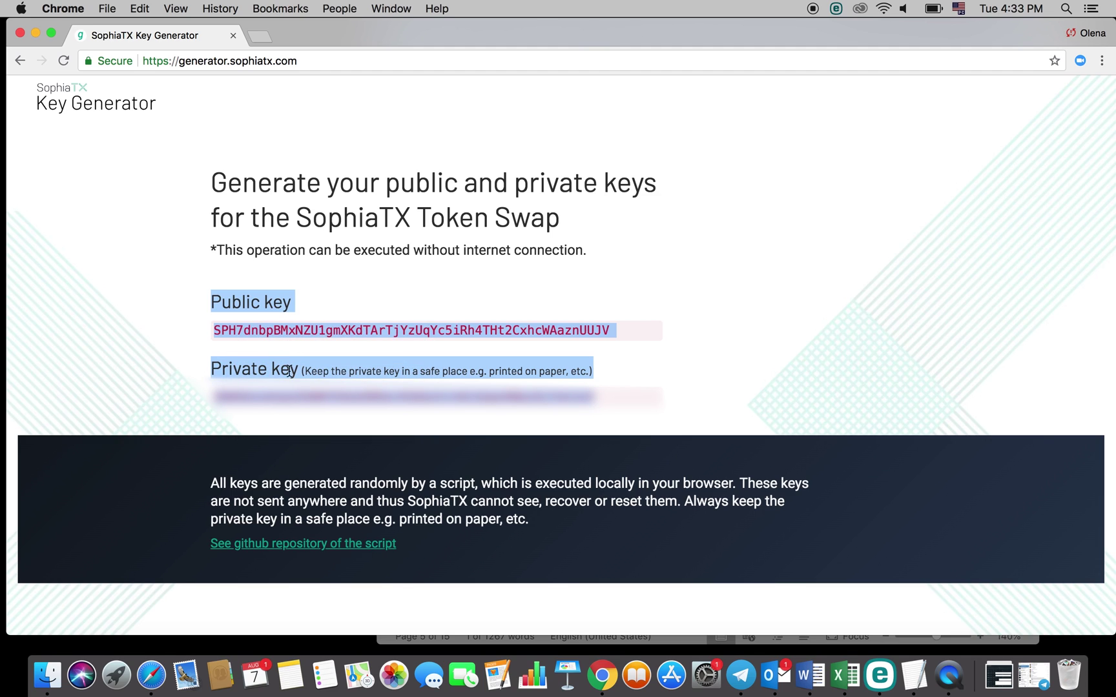
Paste both keys into the Temp store note, check its name, then minimize the window.
left_click(916, 675)
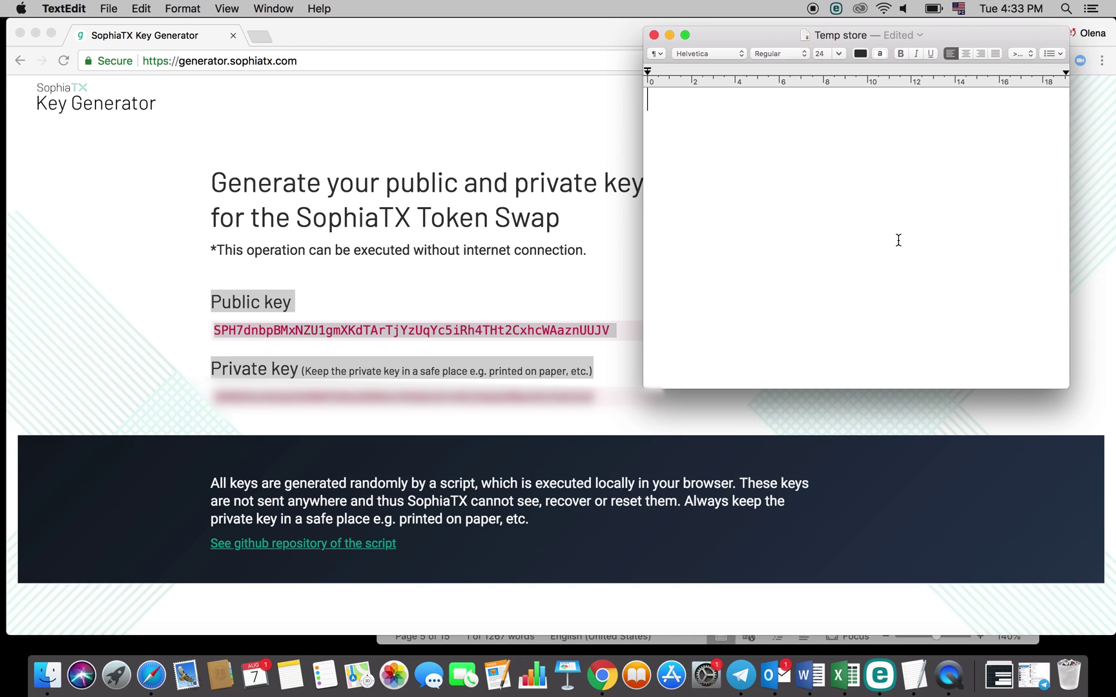
key("super+v")
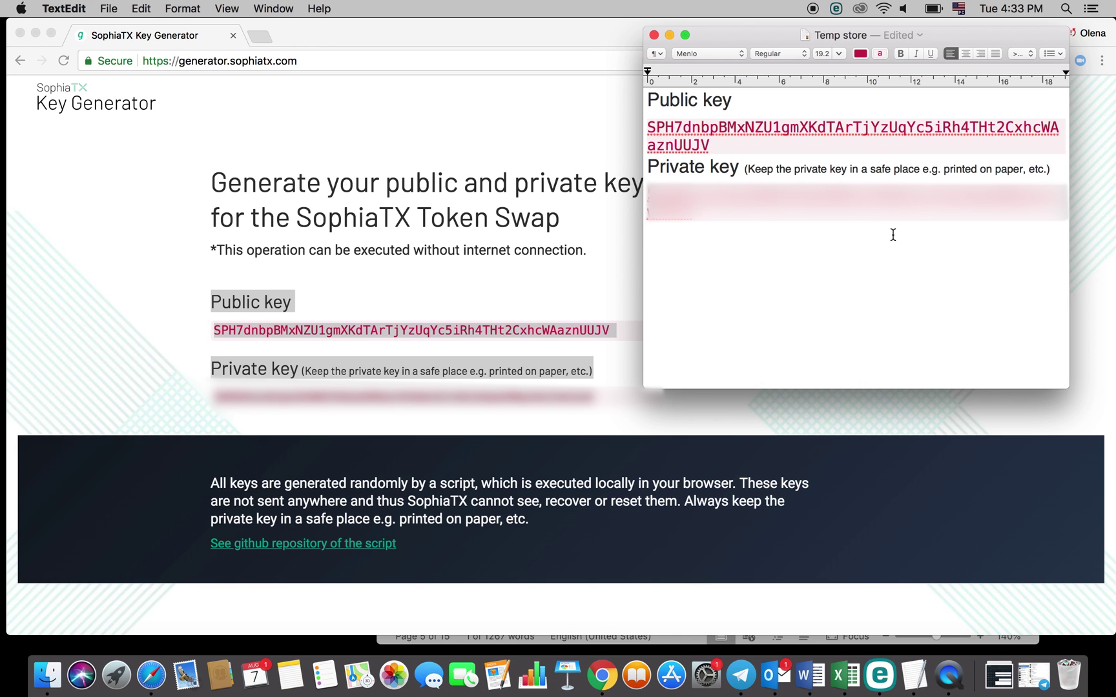
left_click(856, 38)
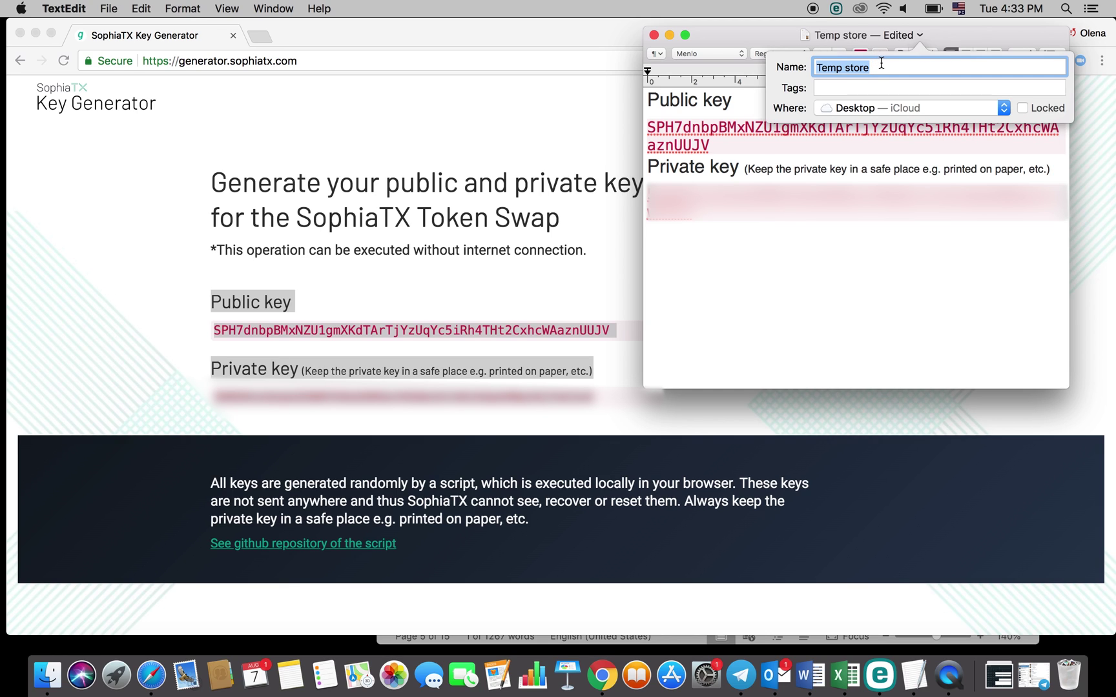
key("Return")
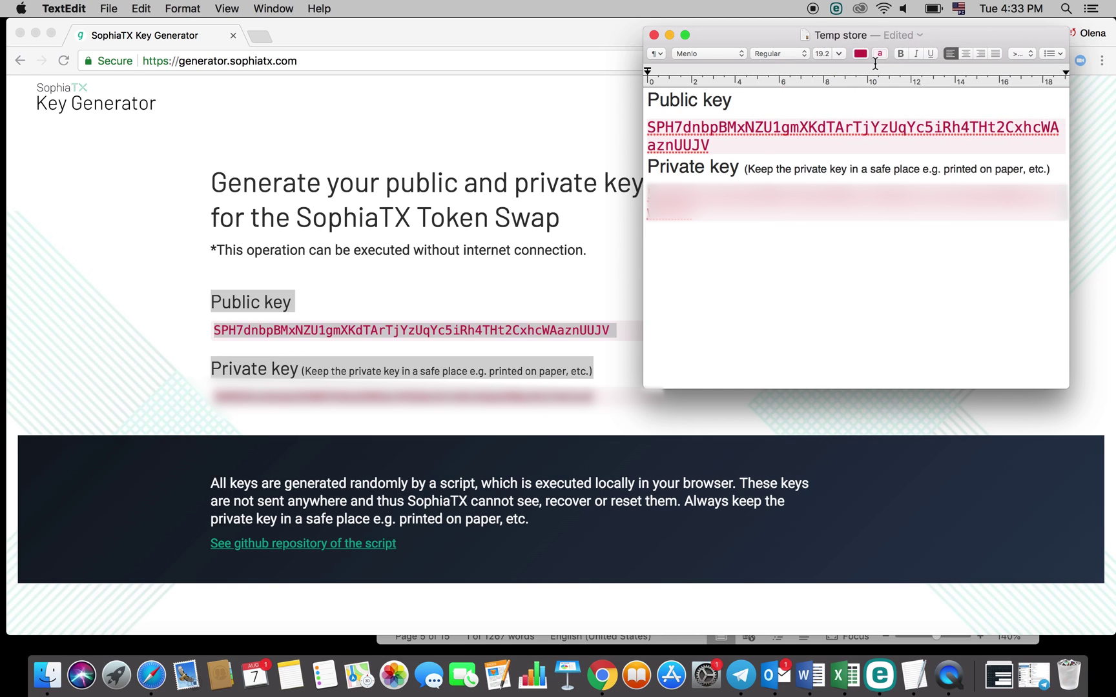
left_click(669, 35)
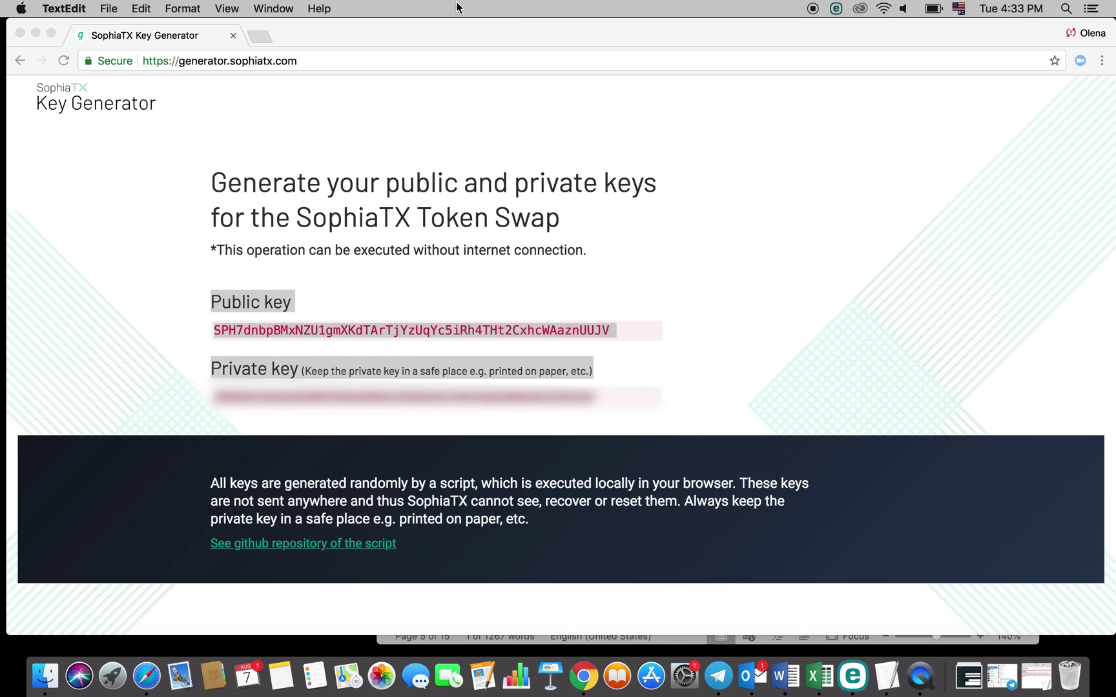
Open myetherwallet.com in a new tab, dismiss the welcome notice, and go to the contract interaction page.
left_click(262, 38)
left_click(262, 38)
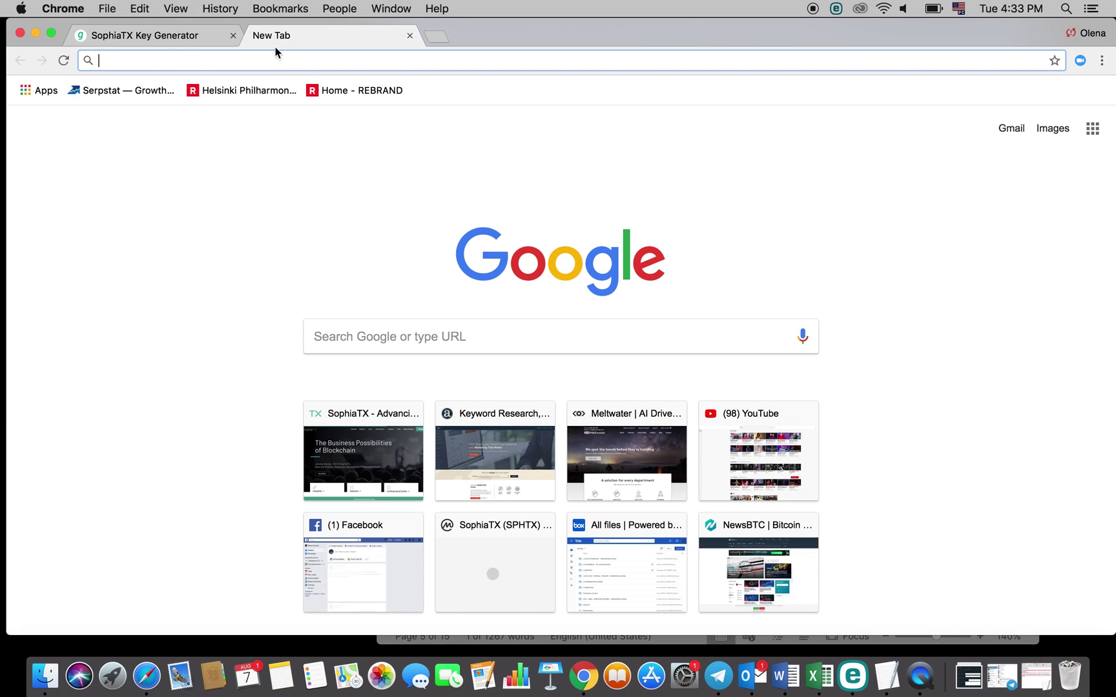
type("myetherwallet.com")
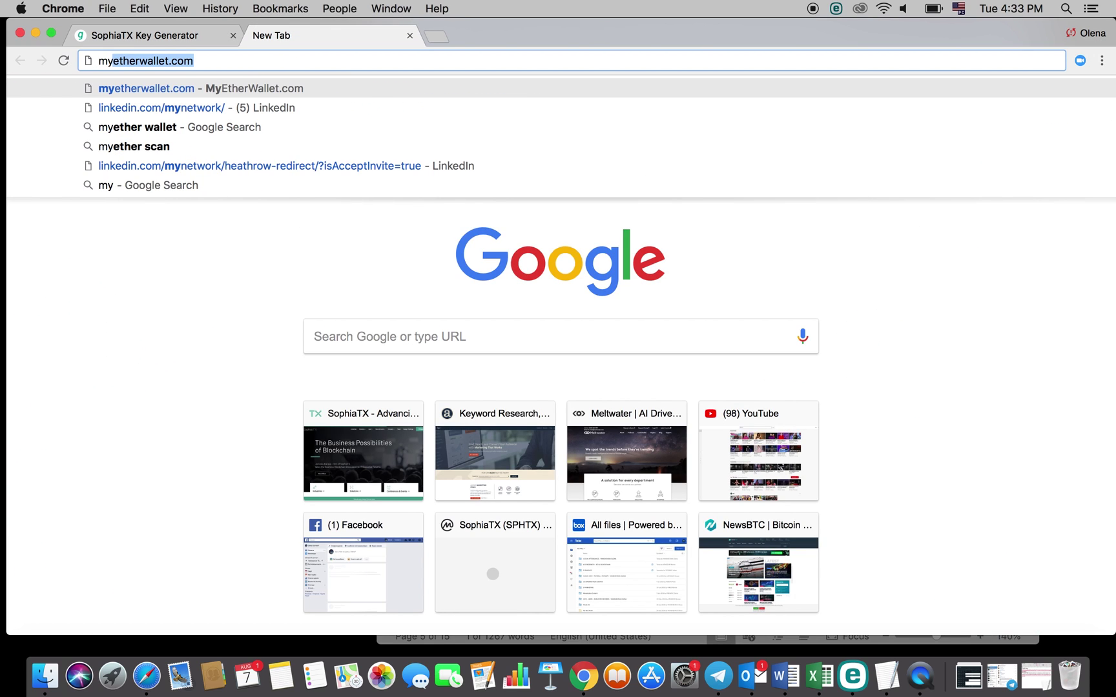
key("Return")
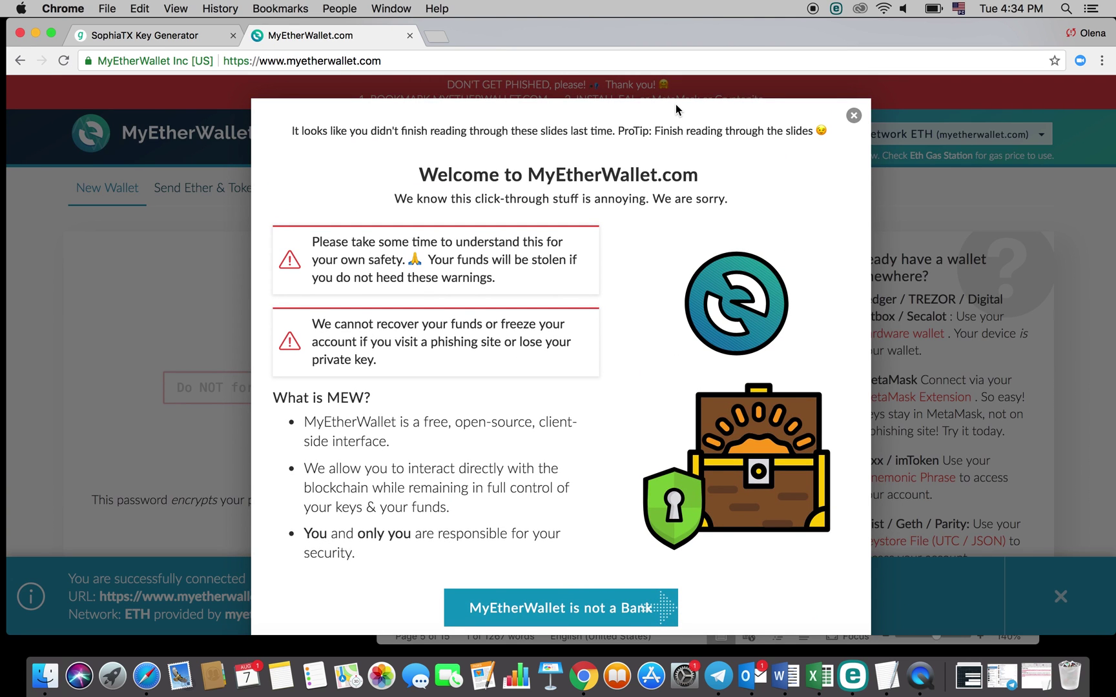
left_click(854, 115)
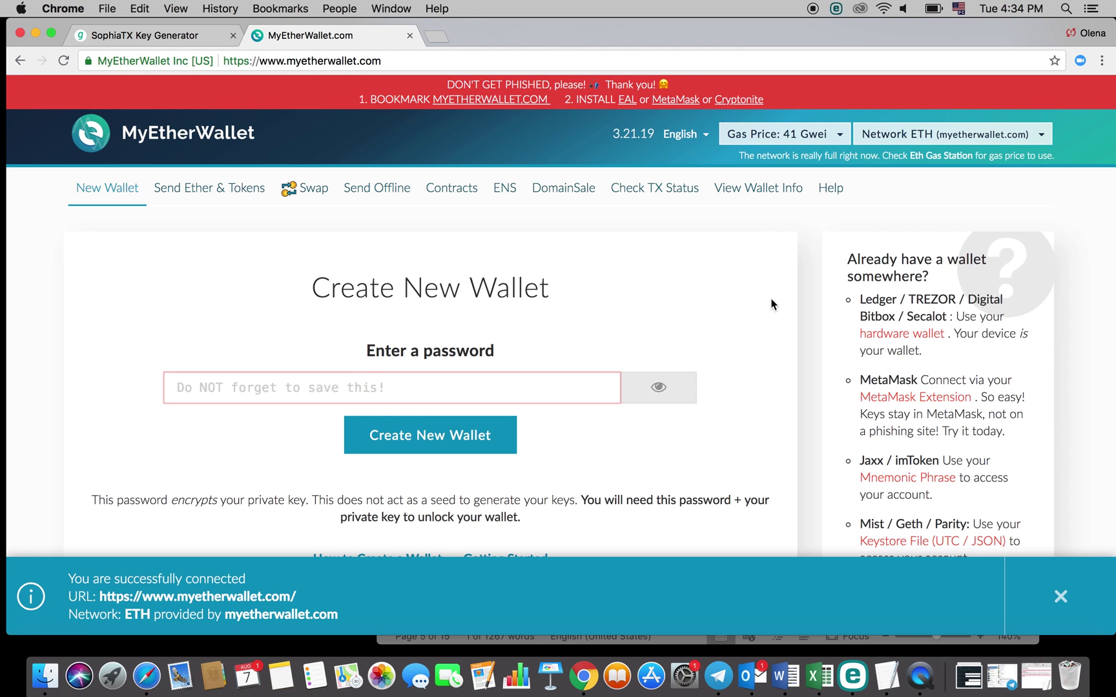
left_click_drag(400, 60, 144, 60)
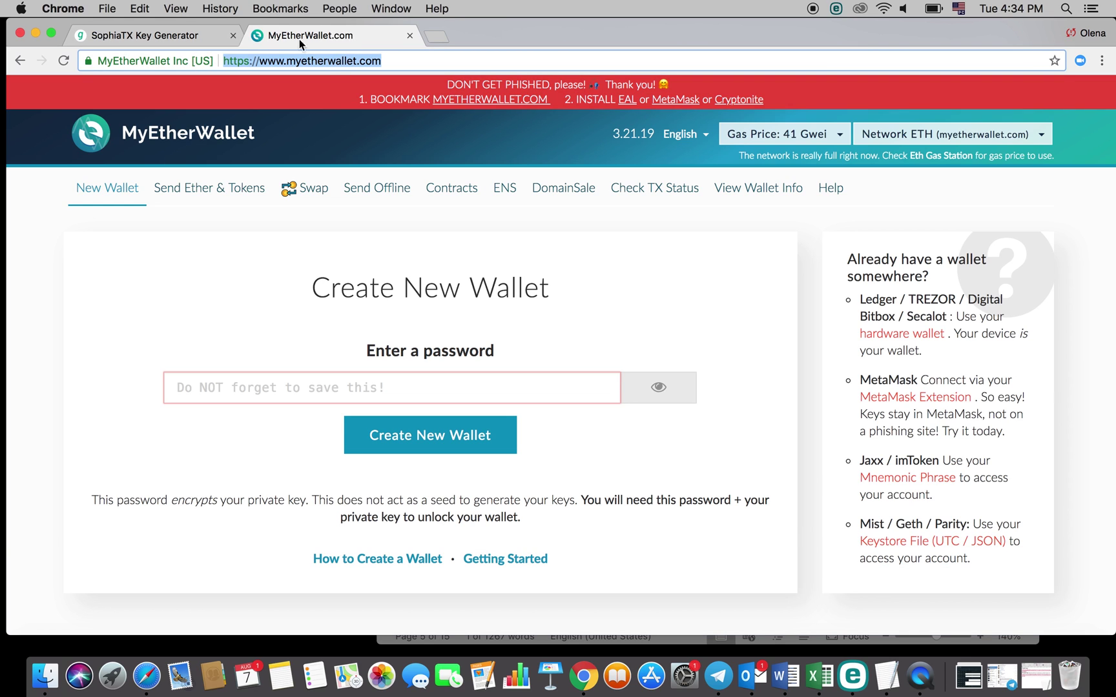
left_click(450, 192)
Paste contract address 0x9Ec2b41007A09a2Bf8f06Fe0Faf2B80bA5480479 and copy the contract ABI from Etherscan.
left_click(150, 376)
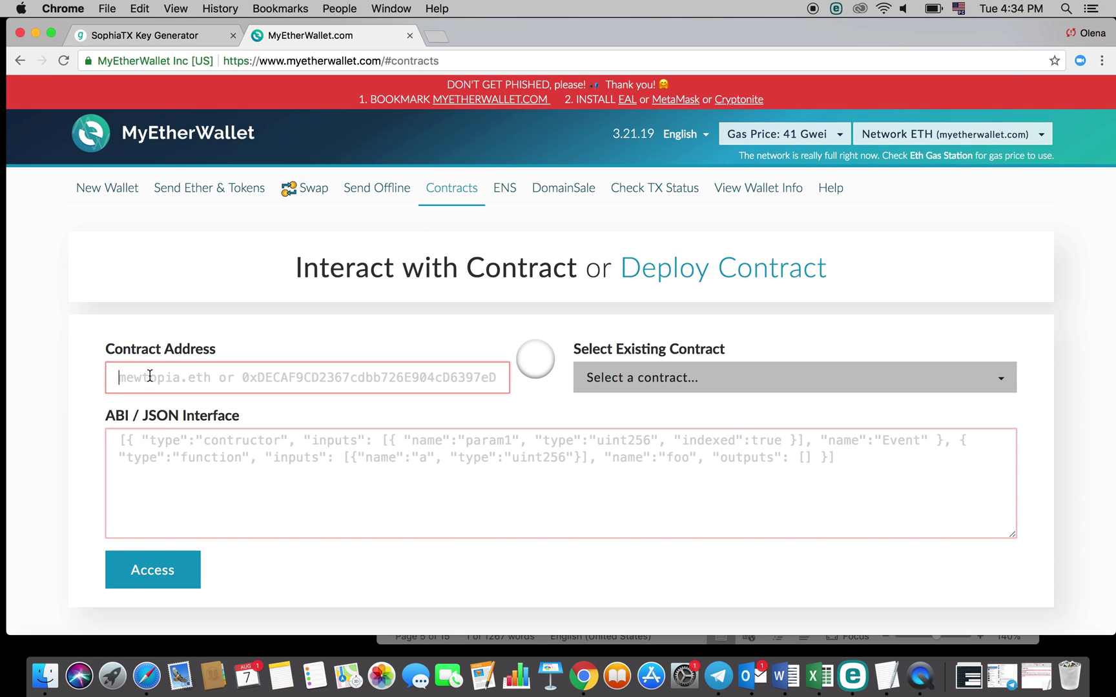
type("0x9Ec2b41007A09a2Bf8f06Fe0Faf2B80bA5480479")
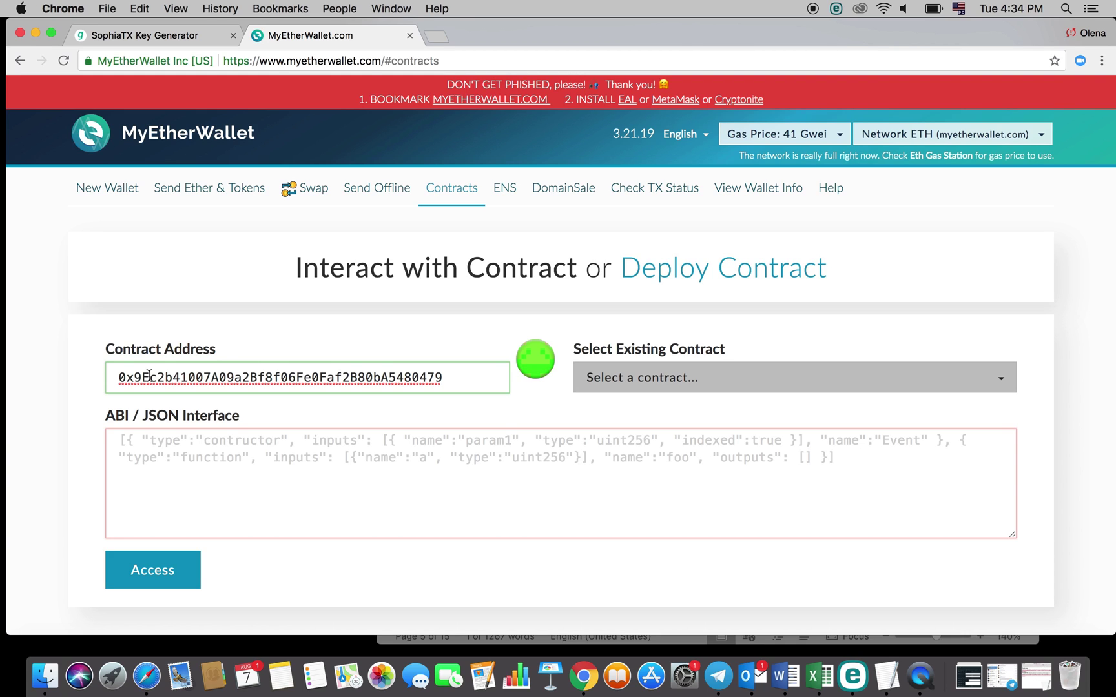
key("super+Tab")
left_click_drag(505, 85, 87, 7)
right_click(123, 50)
left_click(157, 94)
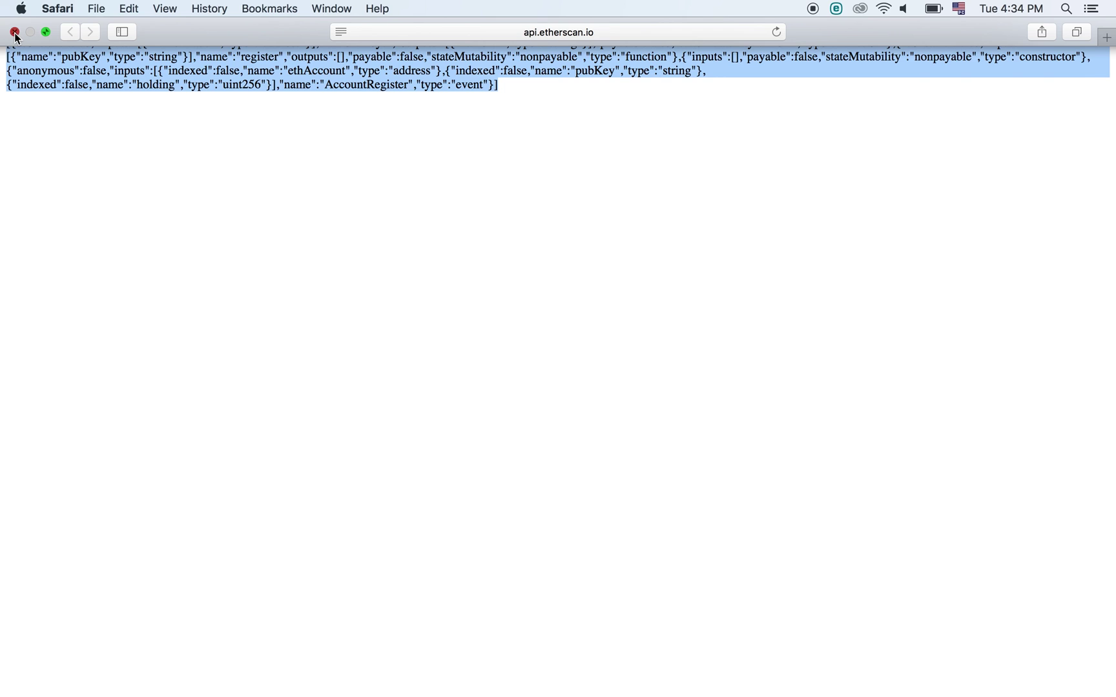
left_click(15, 33)
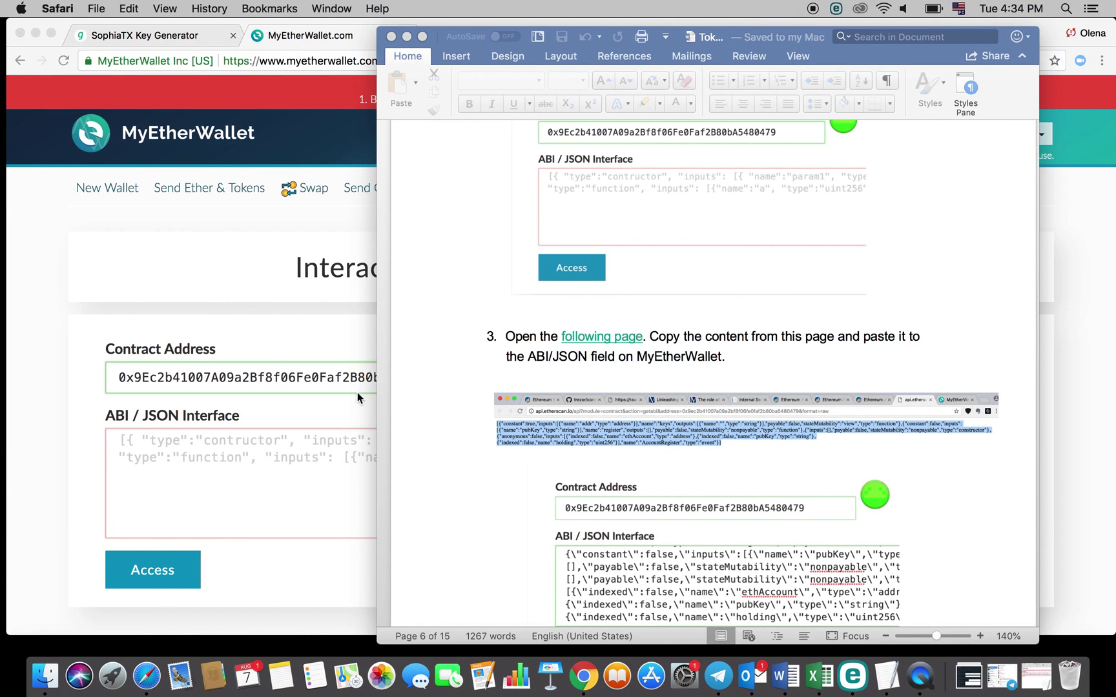
Paste the ABI into ABI / JSON Interface, access the contract, and select the register function.
left_click(259, 449)
left_click(260, 449)
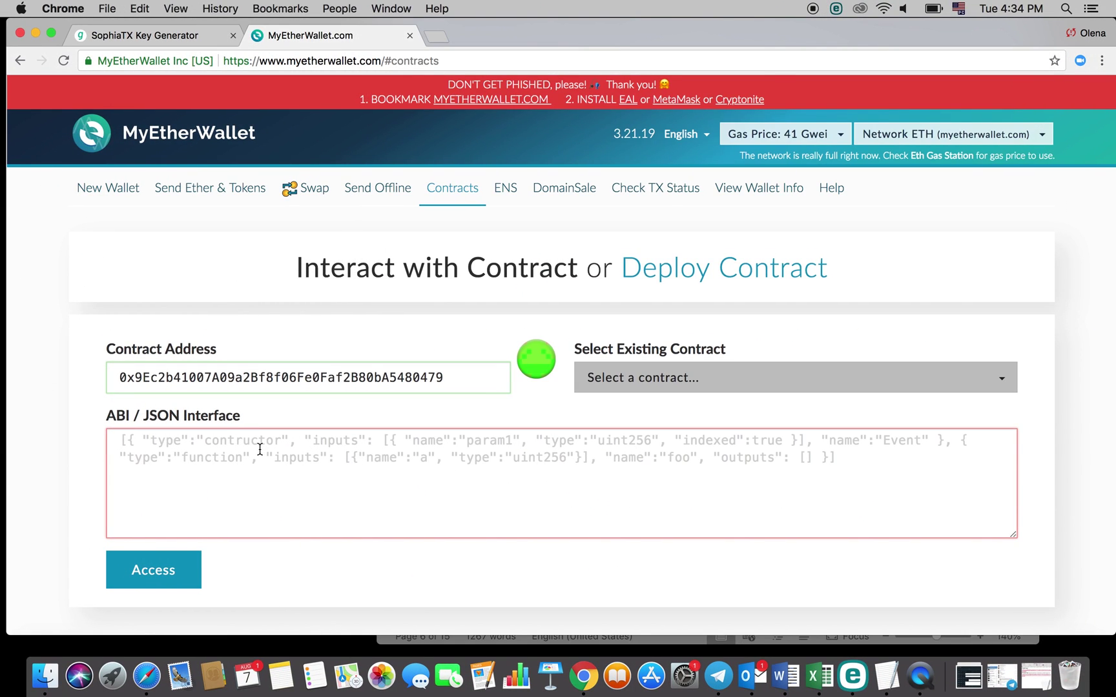
right_click(260, 447)
left_click(293, 548)
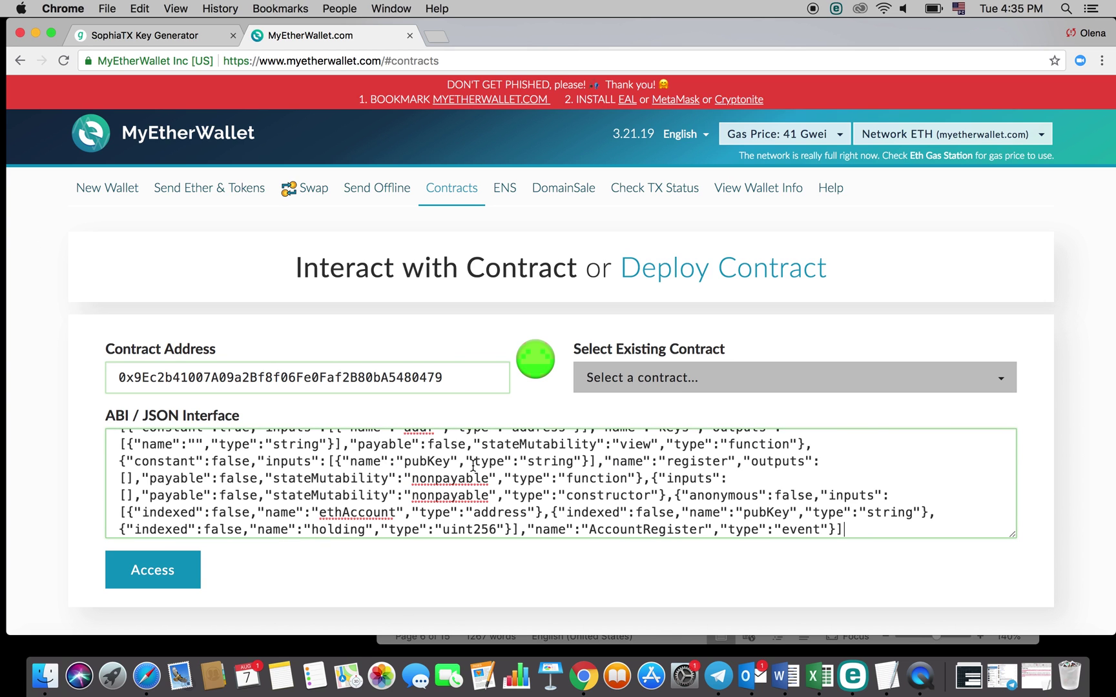
left_click(154, 569)
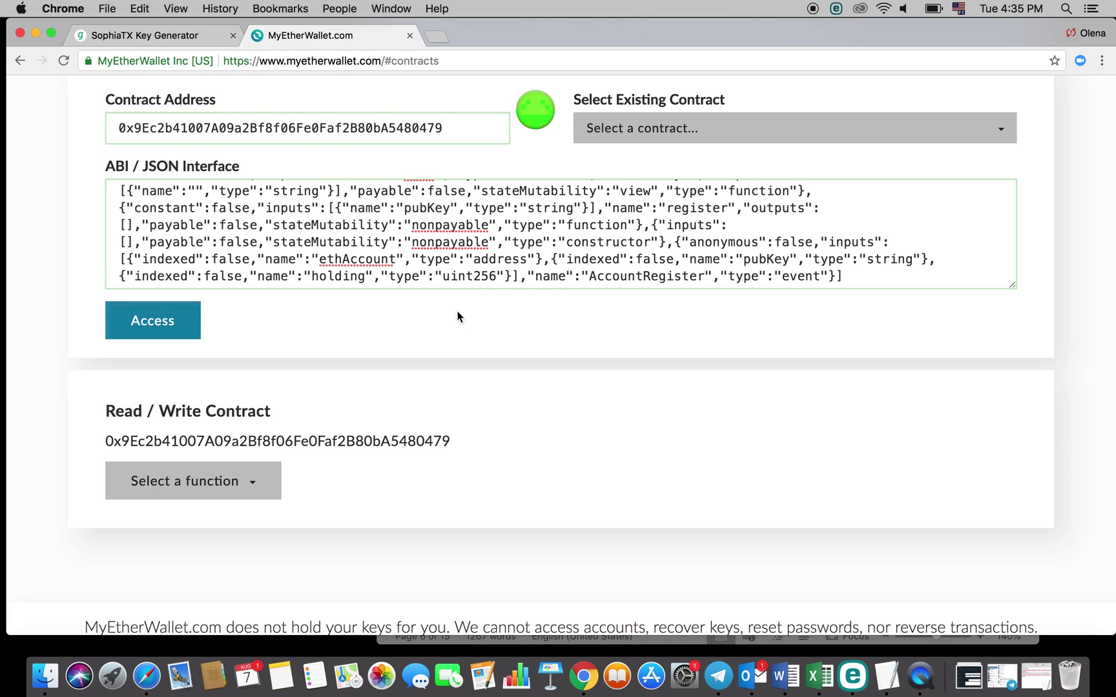
scroll(443, 334, "down", 5)
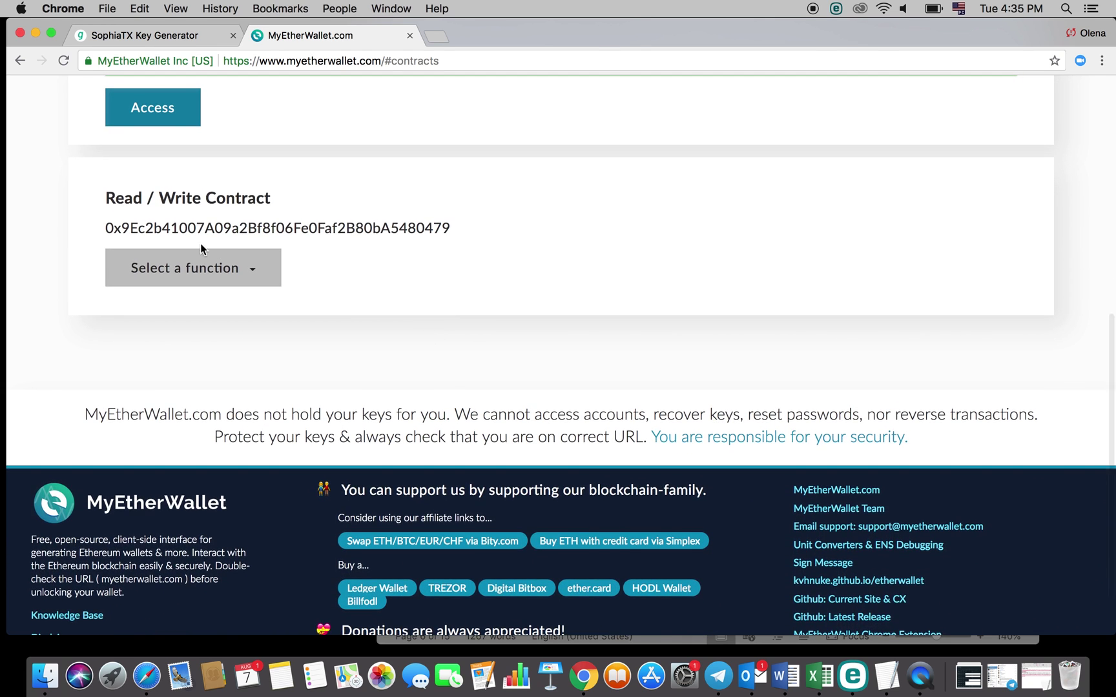
left_click(253, 268)
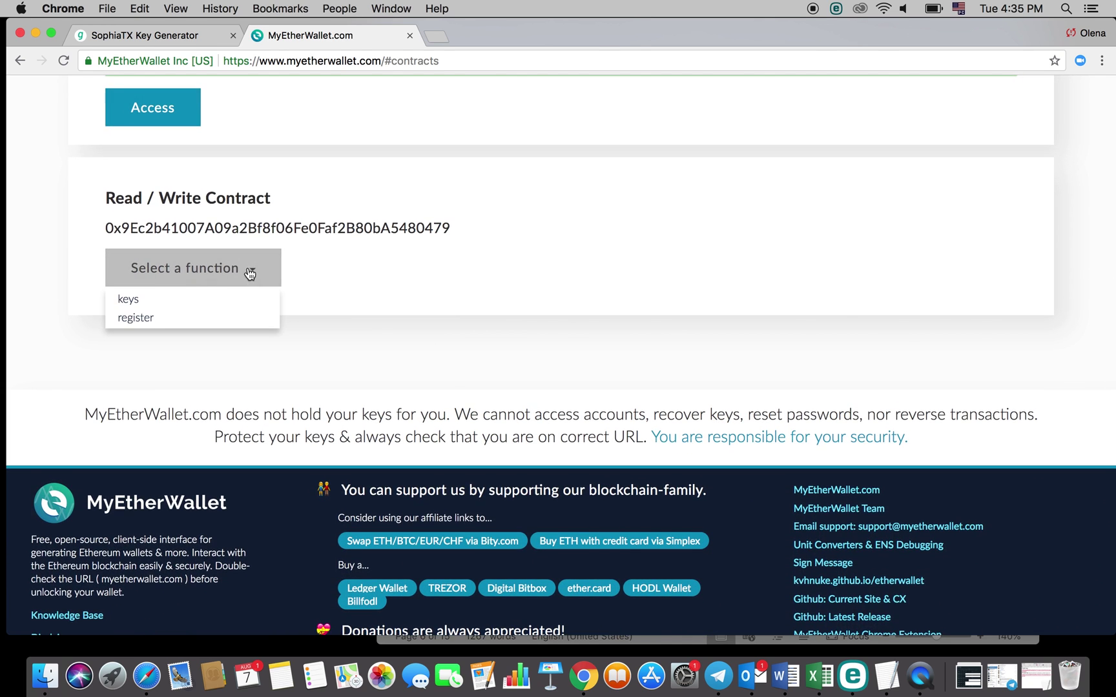
left_click(135, 318)
scroll(459, 288, "down", 2)
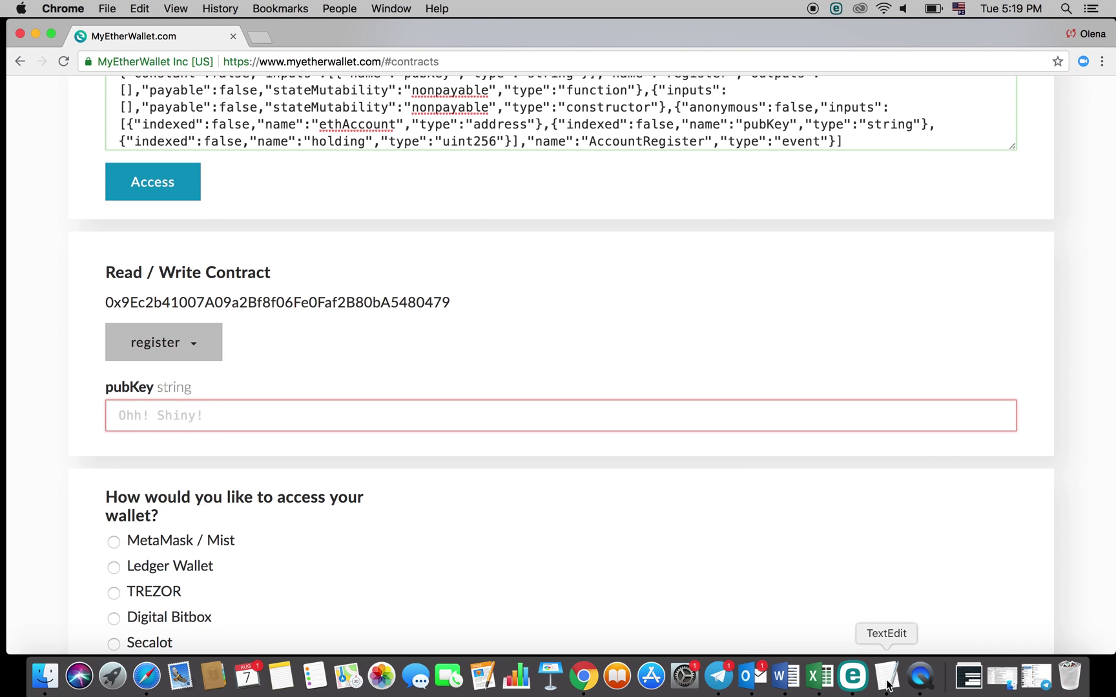
Copy just the public key from the Temp store note.
left_click(888, 678)
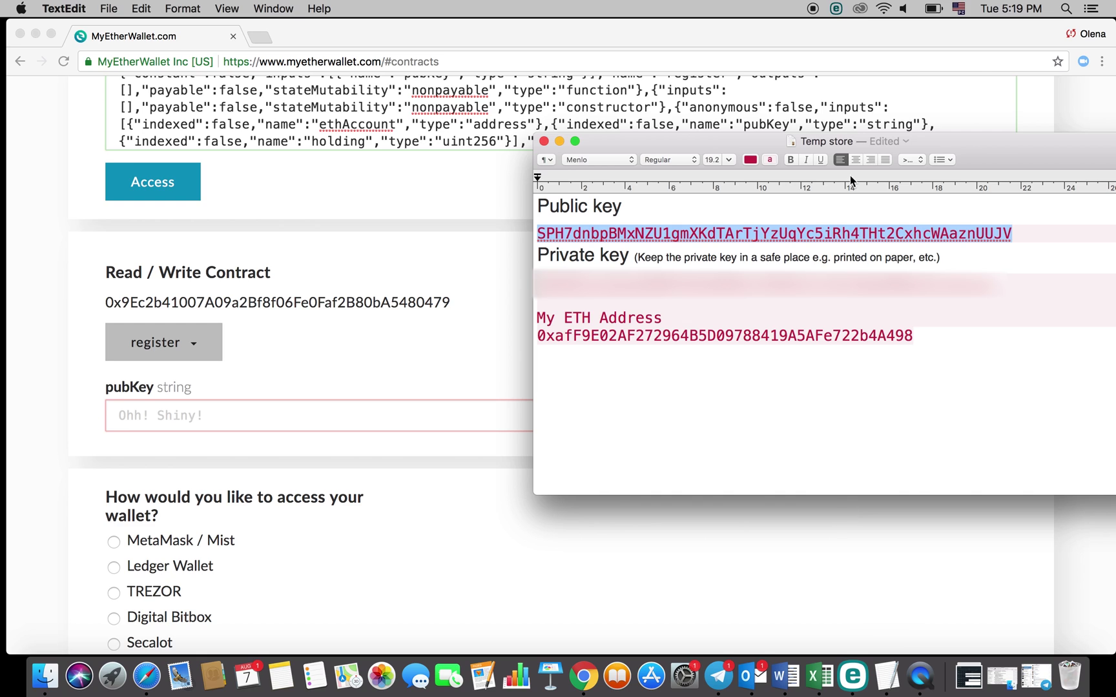
left_click(682, 231)
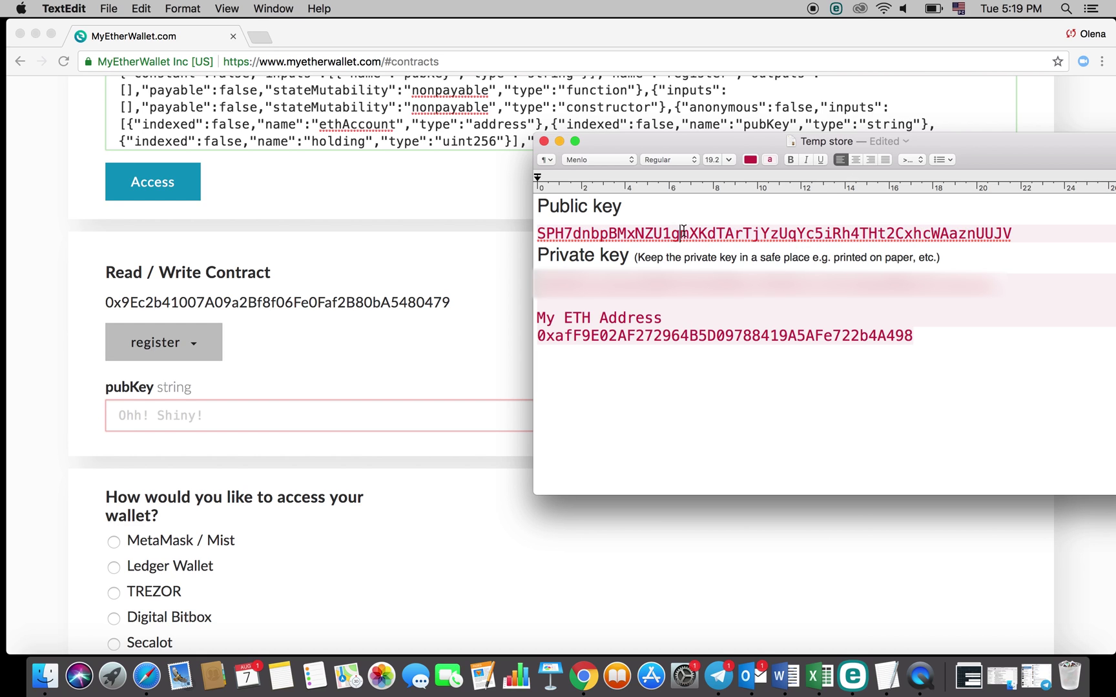
left_click_drag(539, 233, 748, 258)
left_click(573, 230)
left_click_drag(544, 233, 1013, 235)
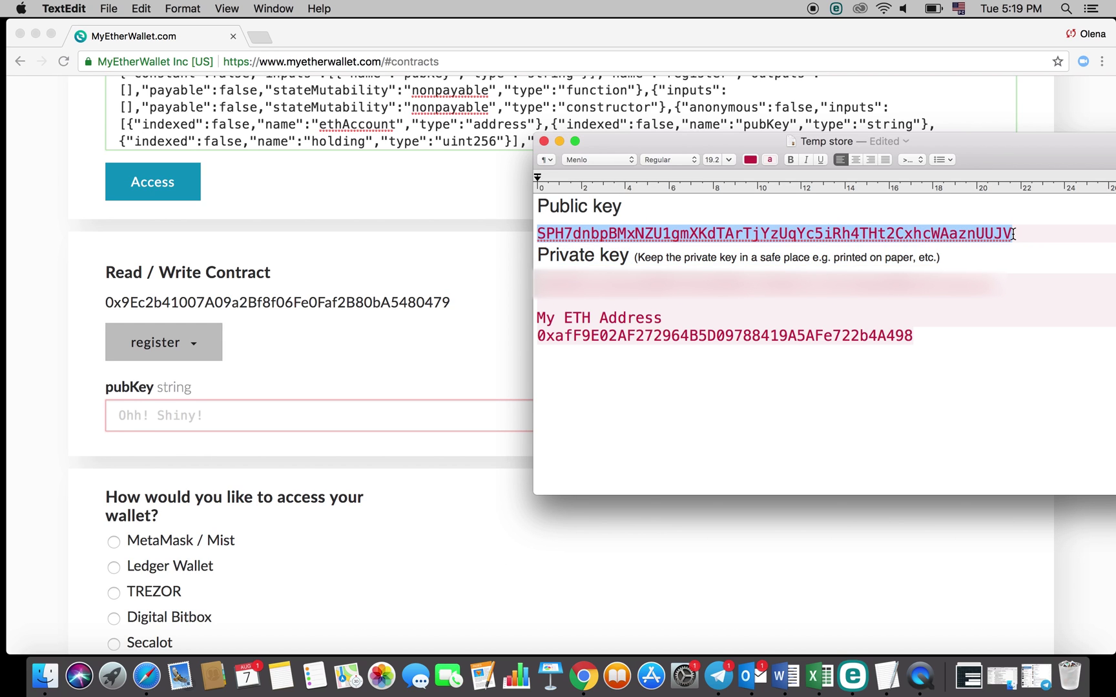
right_click(971, 231)
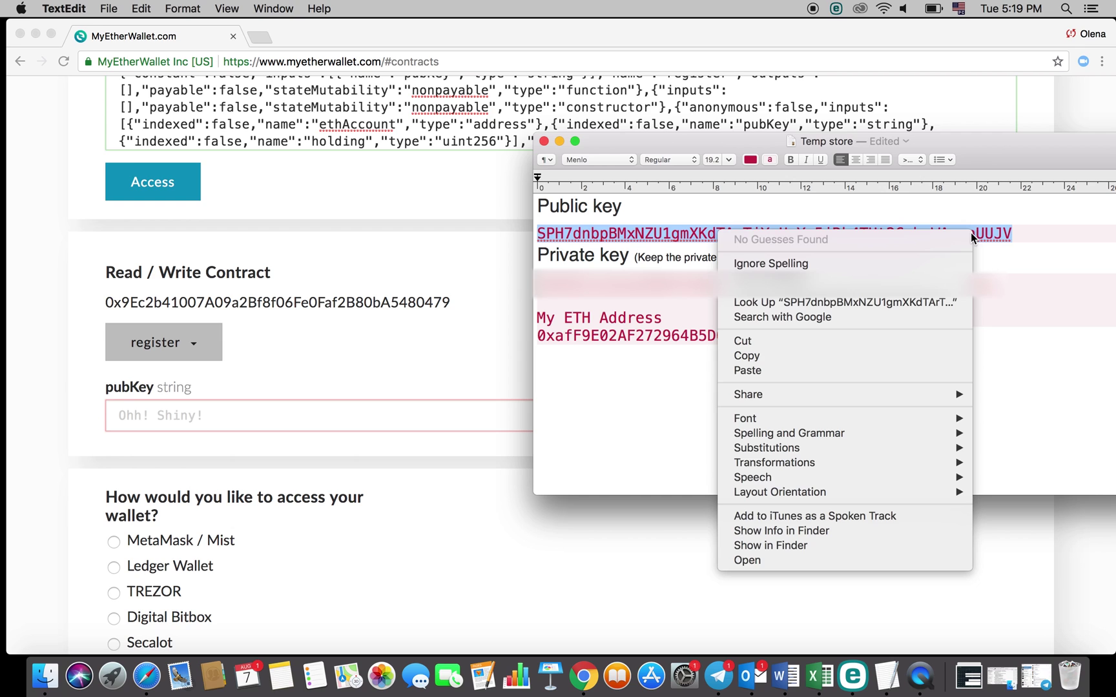
left_click(764, 355)
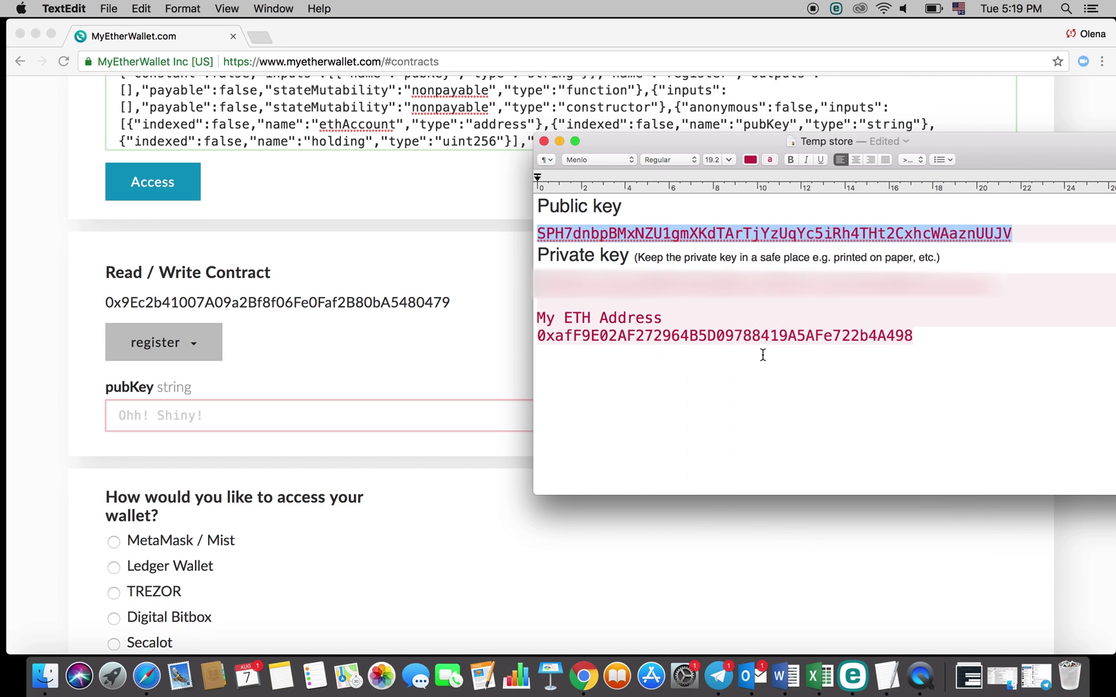
Paste the public key into the register function's pubKey field.
left_click(400, 410)
right_click(400, 411)
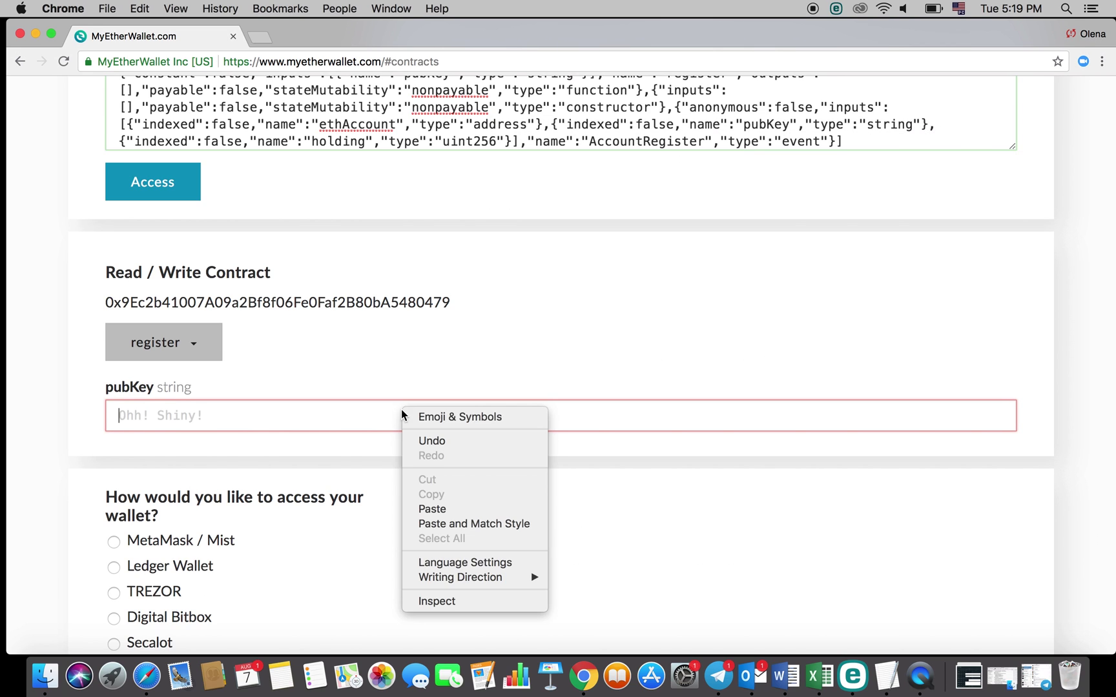
left_click(424, 507)
scroll(626, 436, "down", 4)
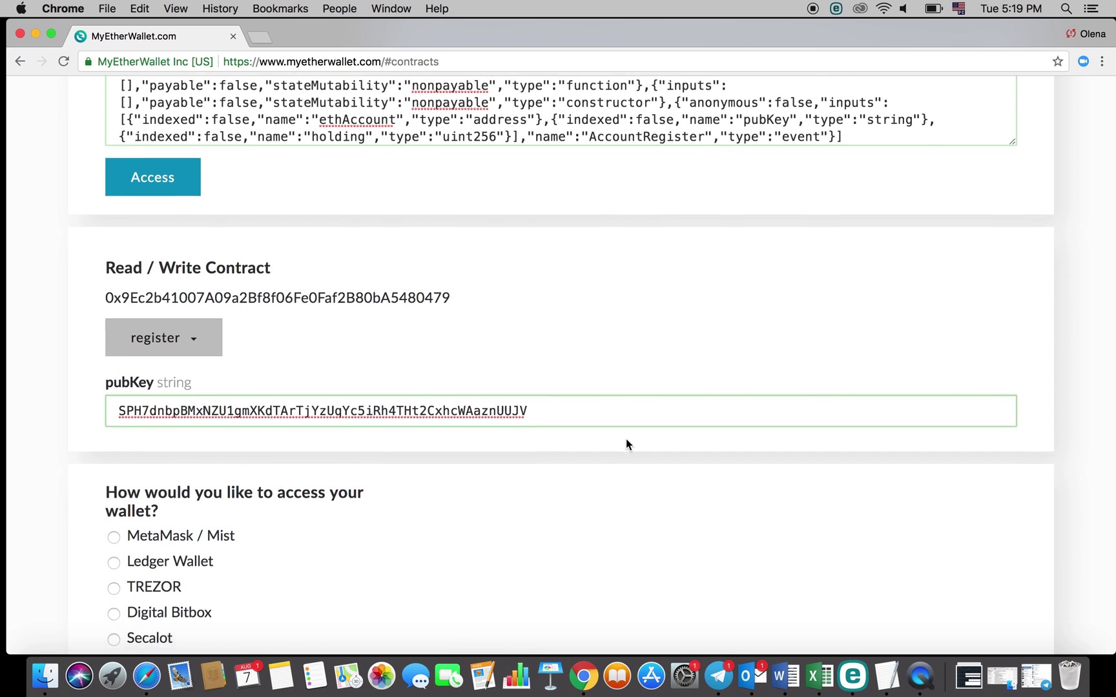
Unlock the wallet by loading the ETH keystore JSON file and entering its password.
scroll(326, 572, "down", 2)
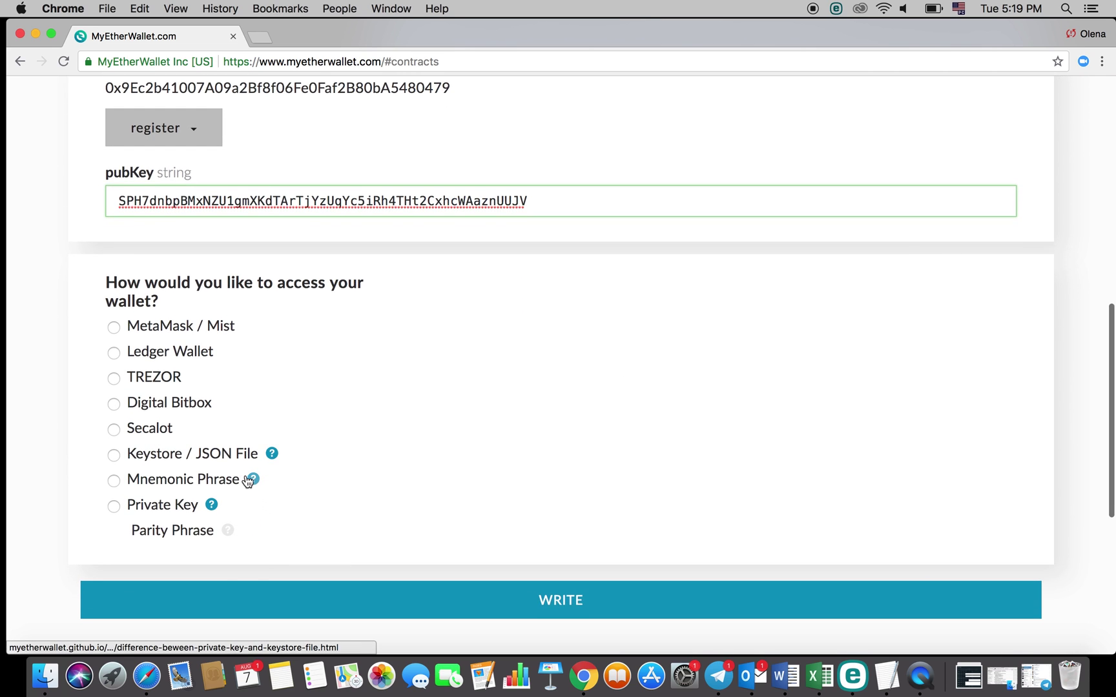
left_click(133, 455)
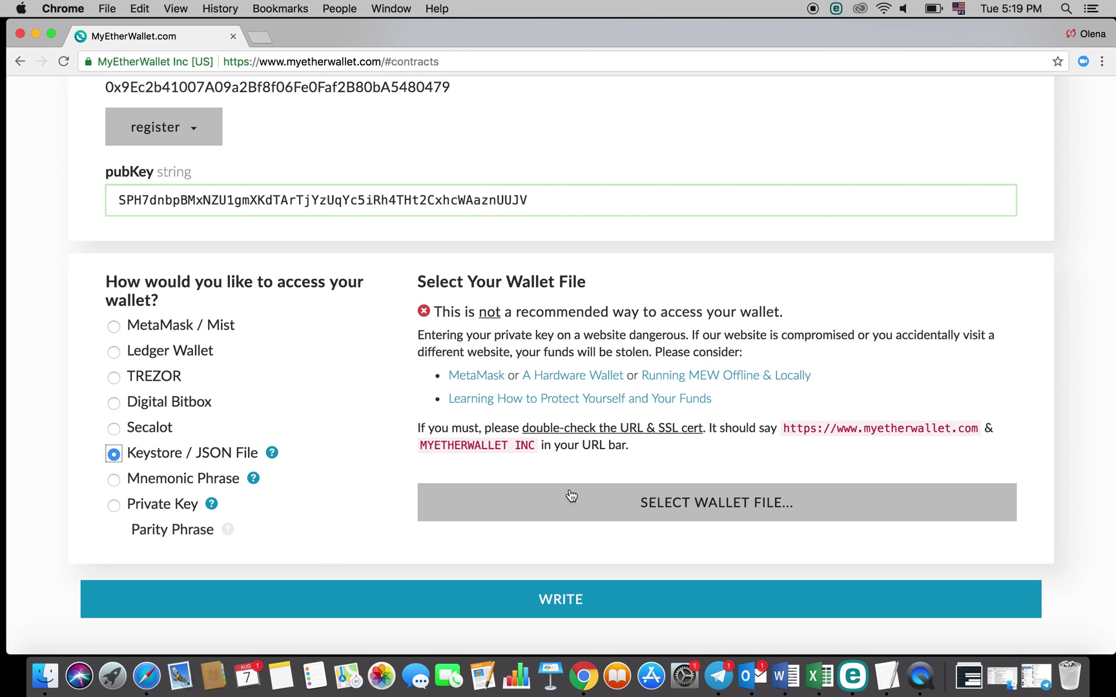
left_click(762, 507)
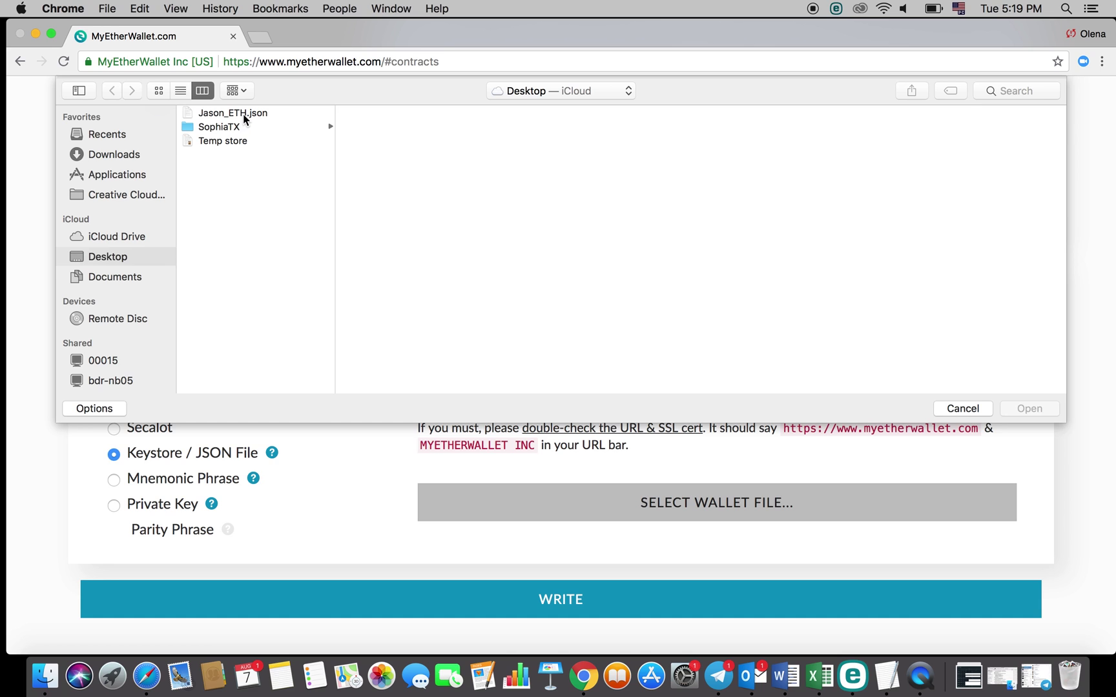
left_click(244, 115)
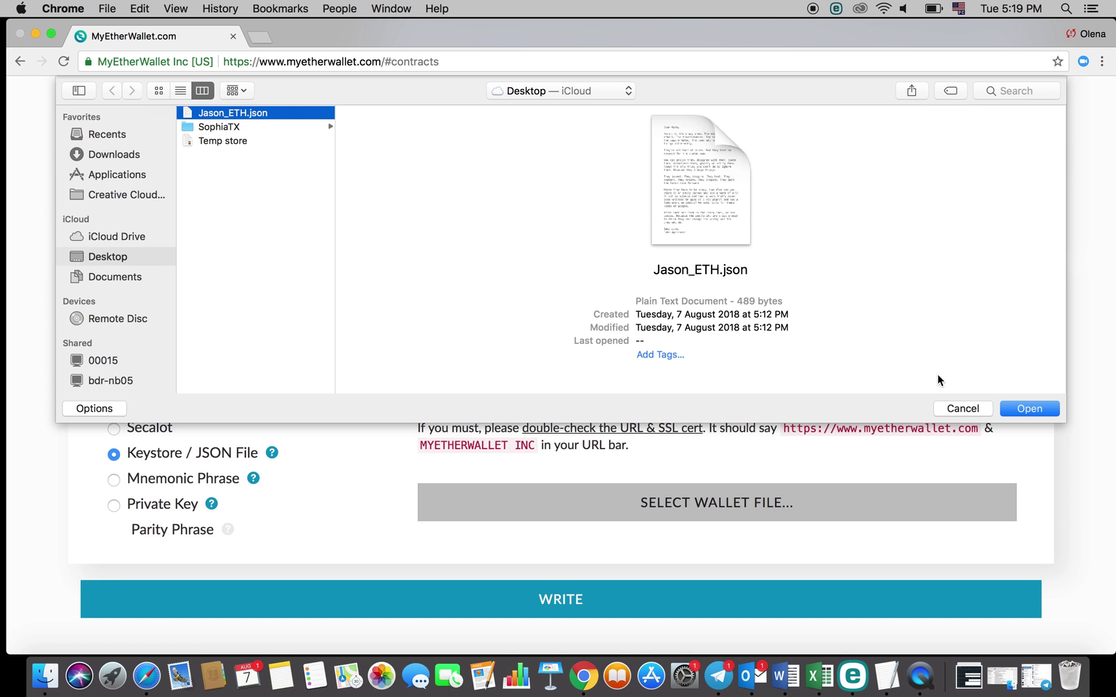
left_click(1007, 407)
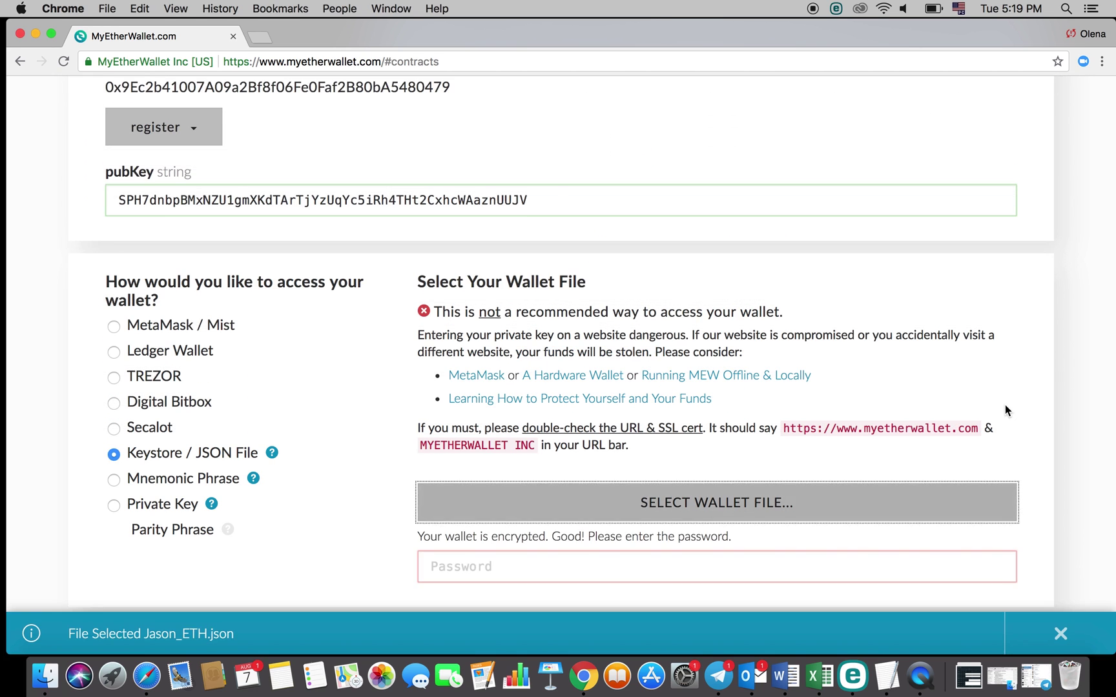
left_click(754, 568)
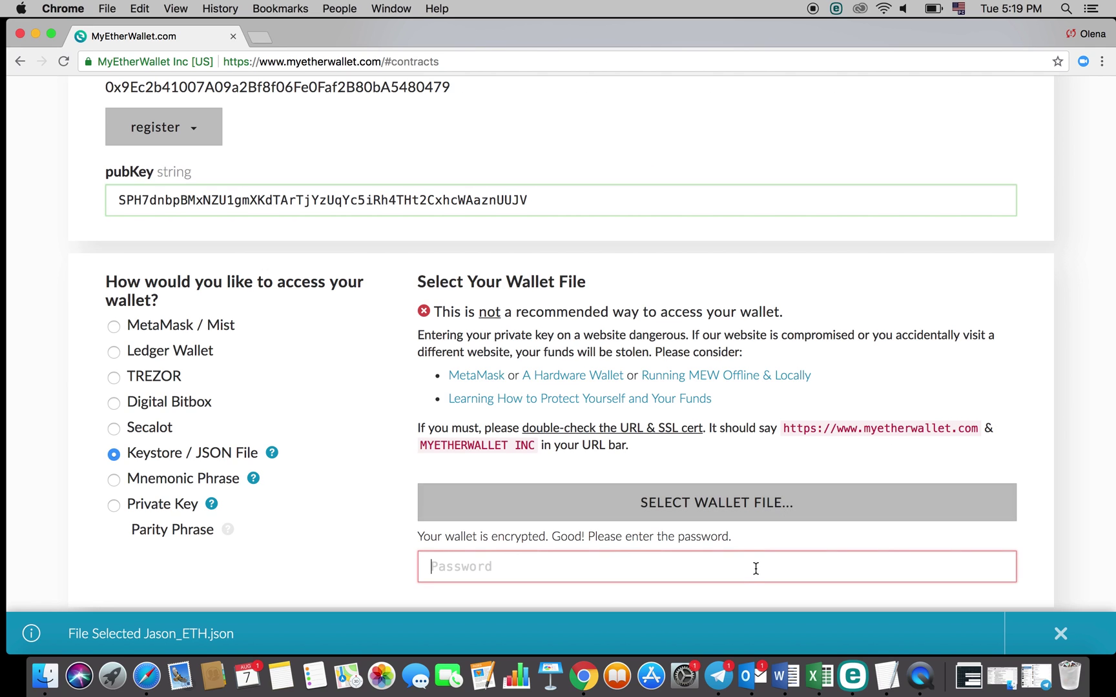
type("******")
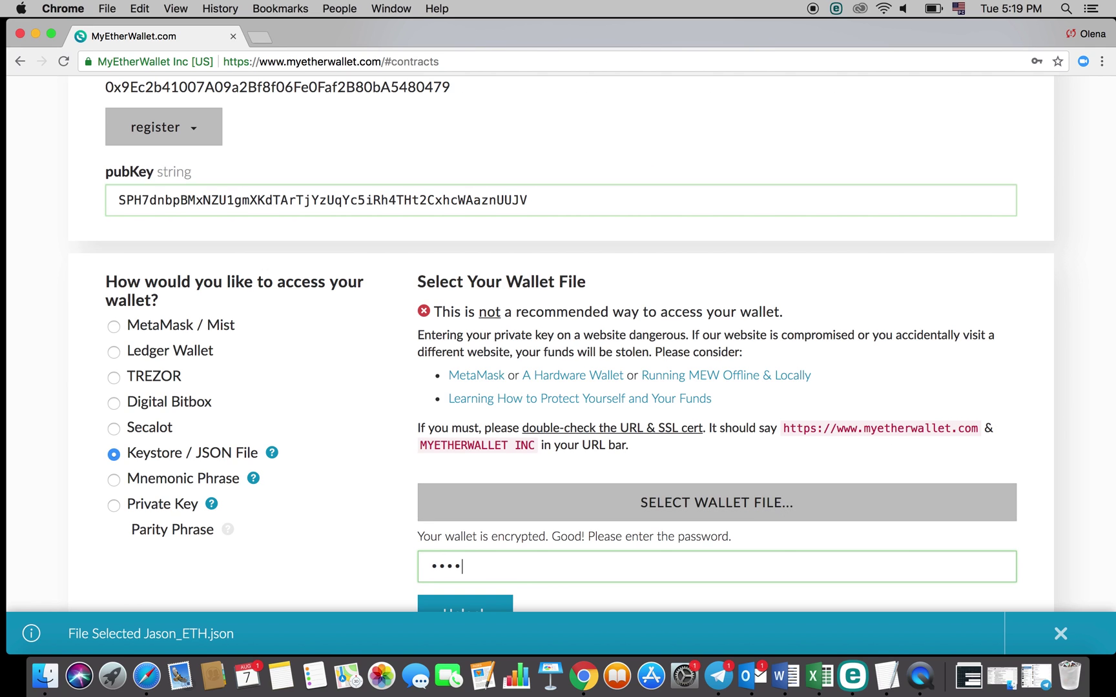
type("*****")
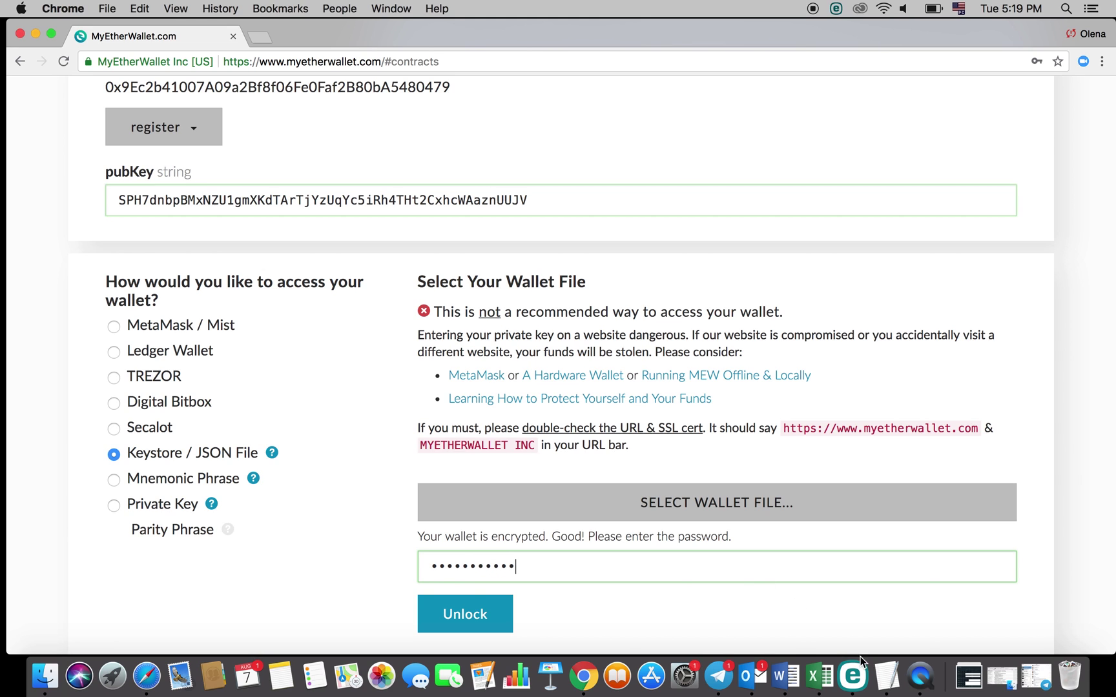
left_click(501, 622)
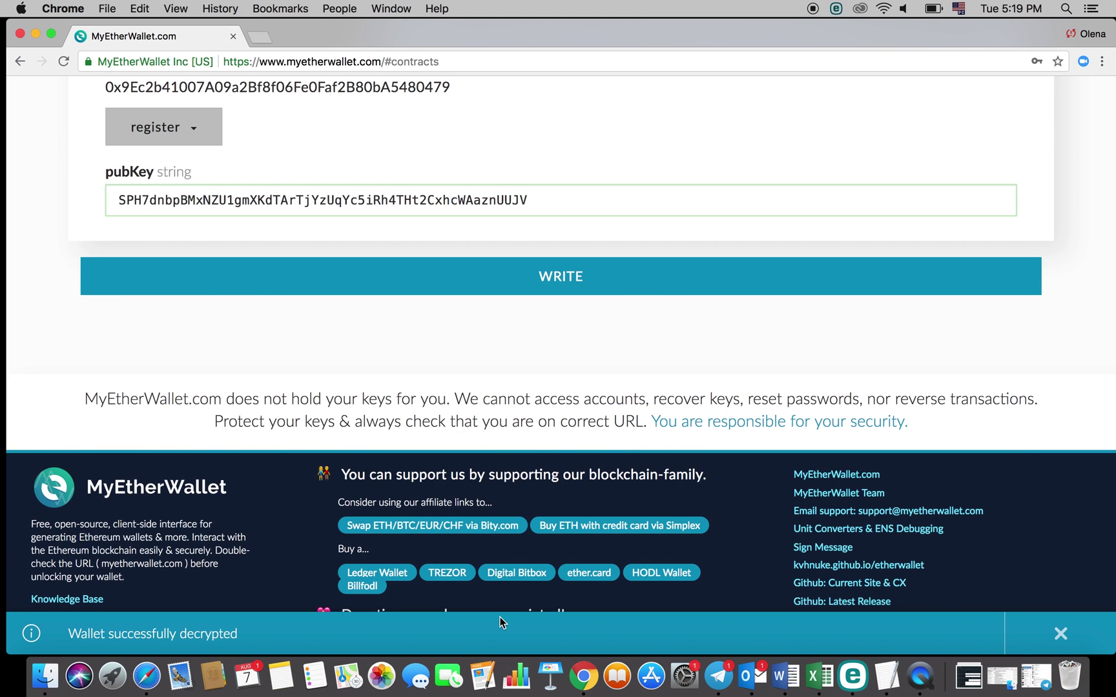
Send the register transaction with amount 0 and gas limit 91928, then load etherscan.io.
scroll(573, 447, "up", 2)
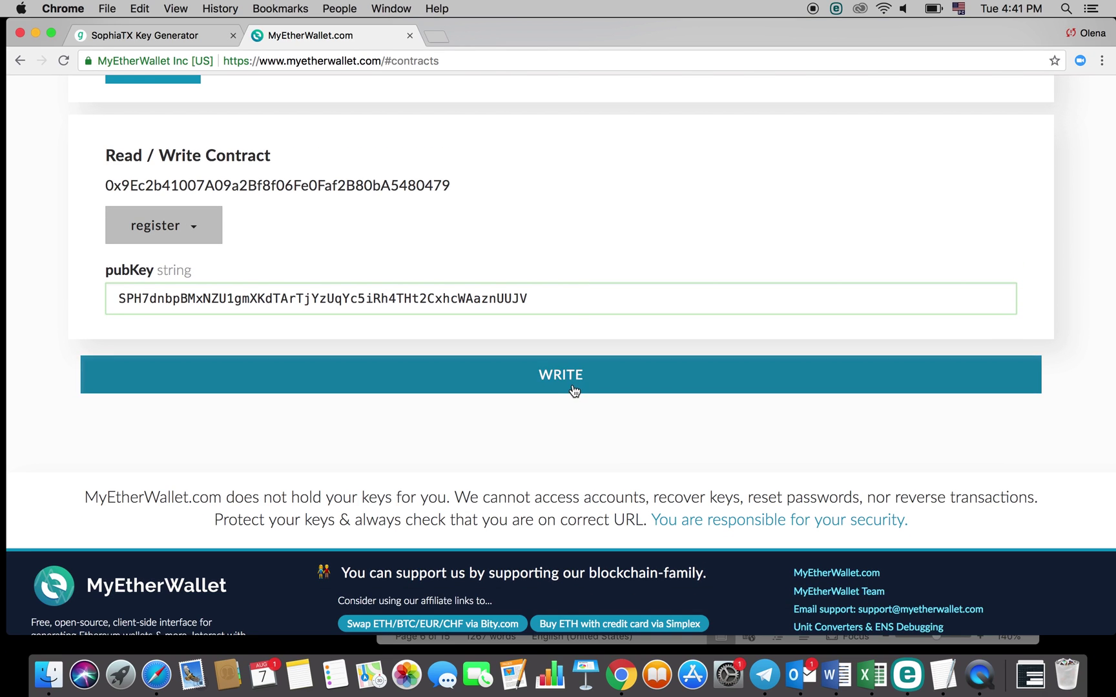
left_click(572, 388)
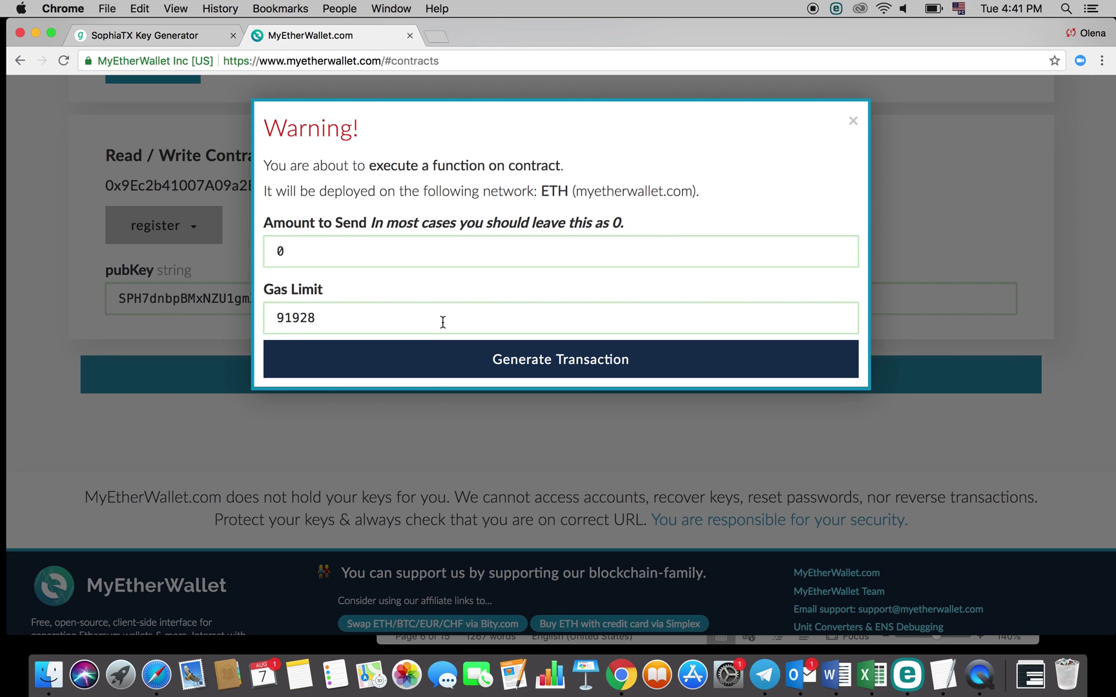
left_click(520, 357)
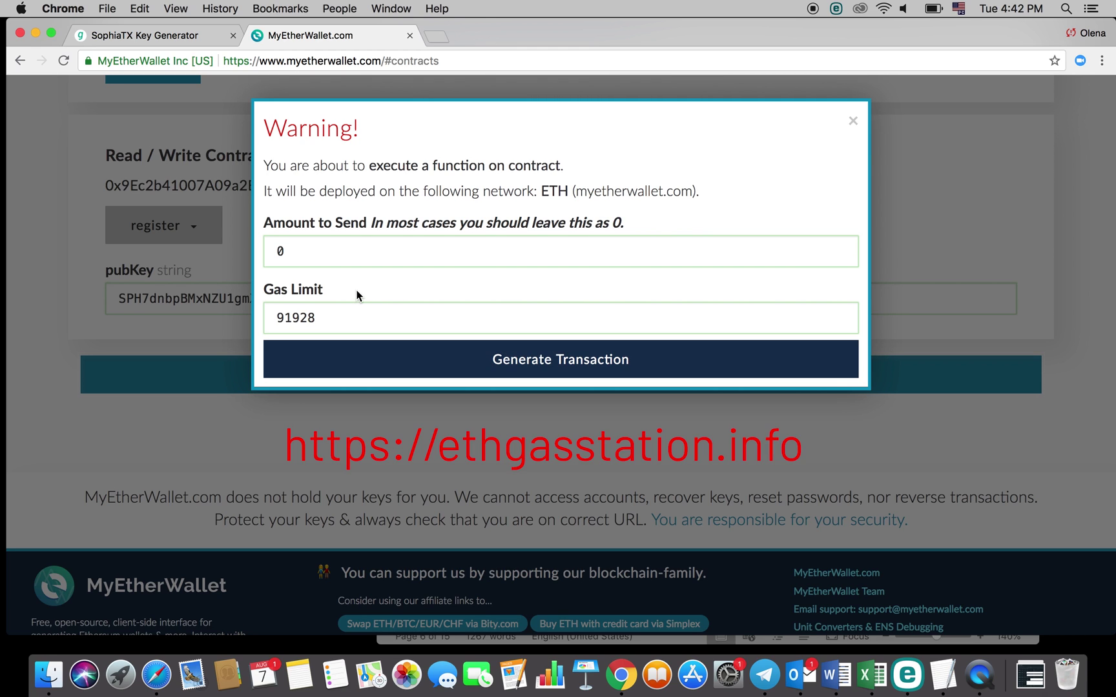
left_click(531, 357)
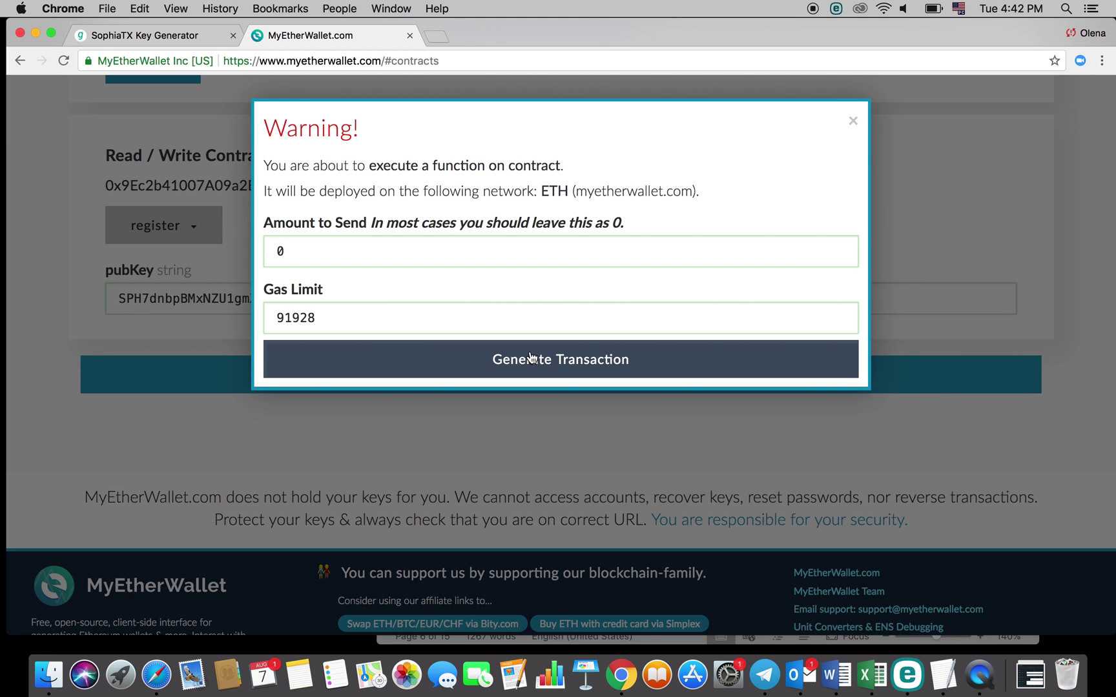
left_click(576, 371)
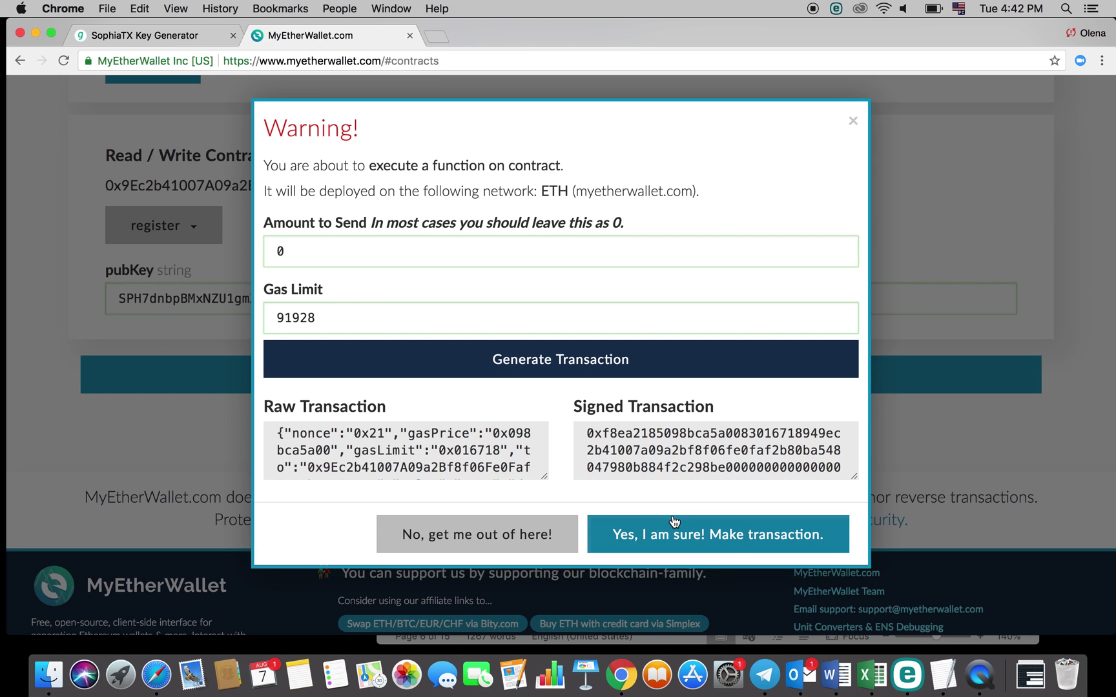
left_click(688, 536)
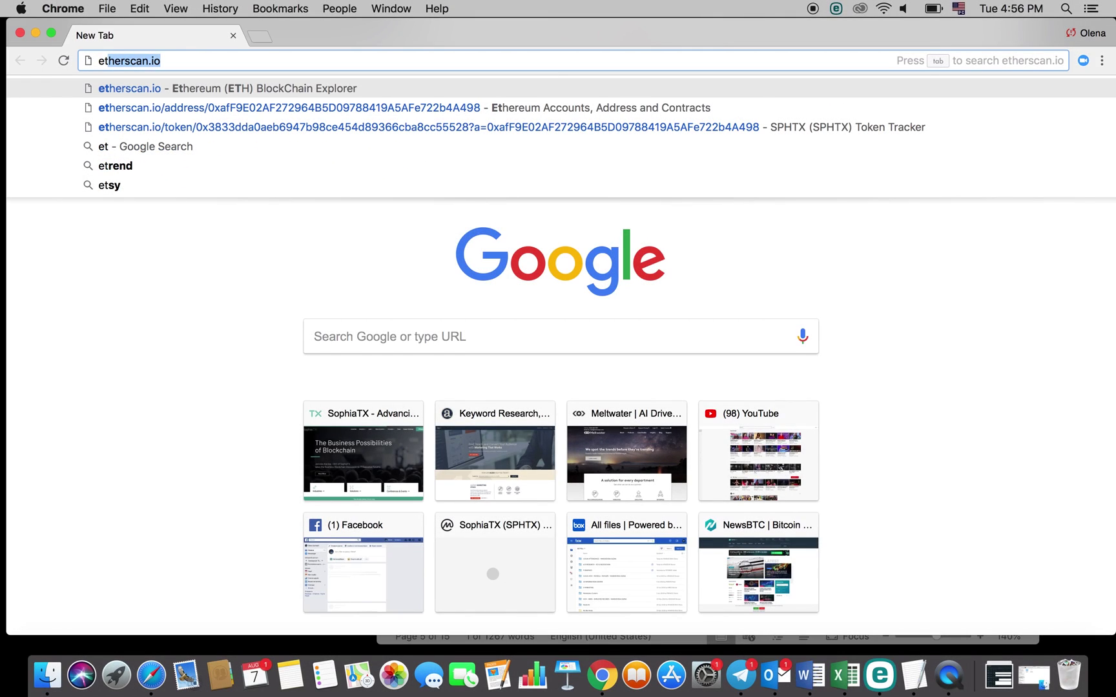
key("Return")
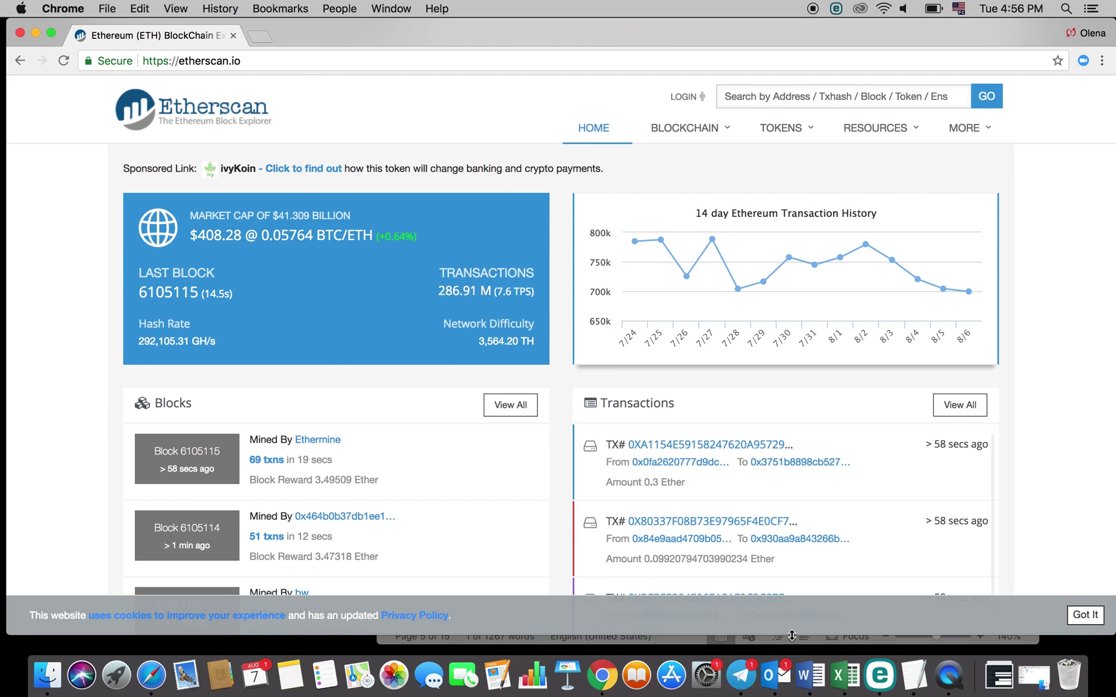
Copy the contract address from the Word document and search for it on Etherscan.
left_click(808, 674)
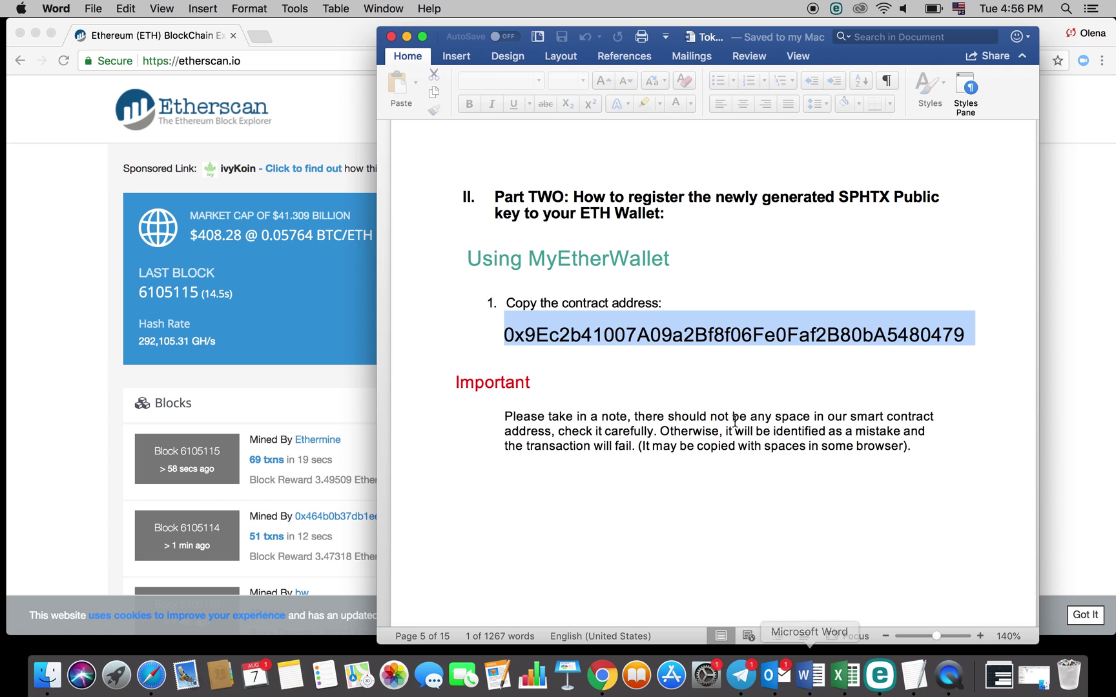
right_click(583, 328)
left_click(613, 349)
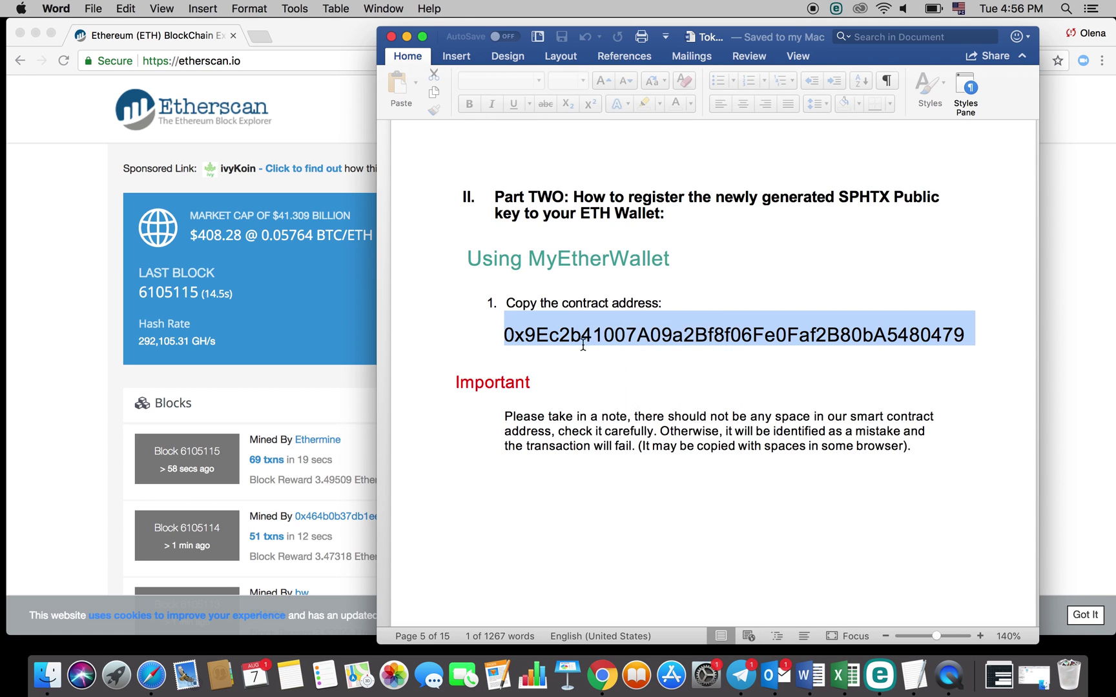
left_click(102, 224)
left_click(793, 103)
right_click(790, 102)
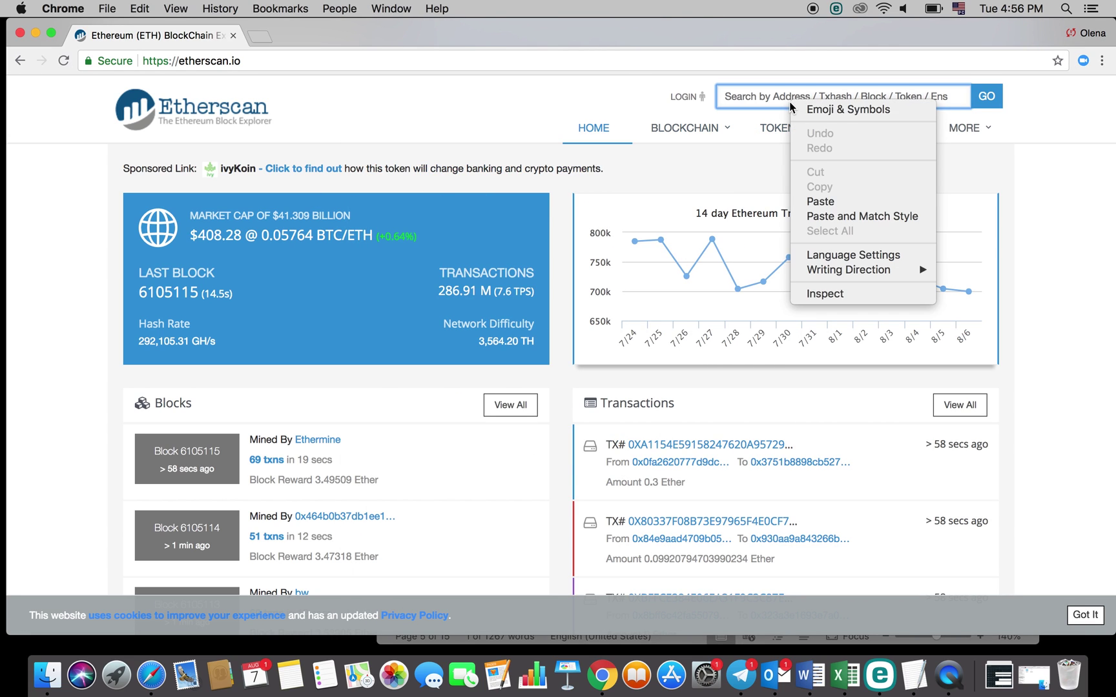
left_click(820, 201)
left_click(984, 102)
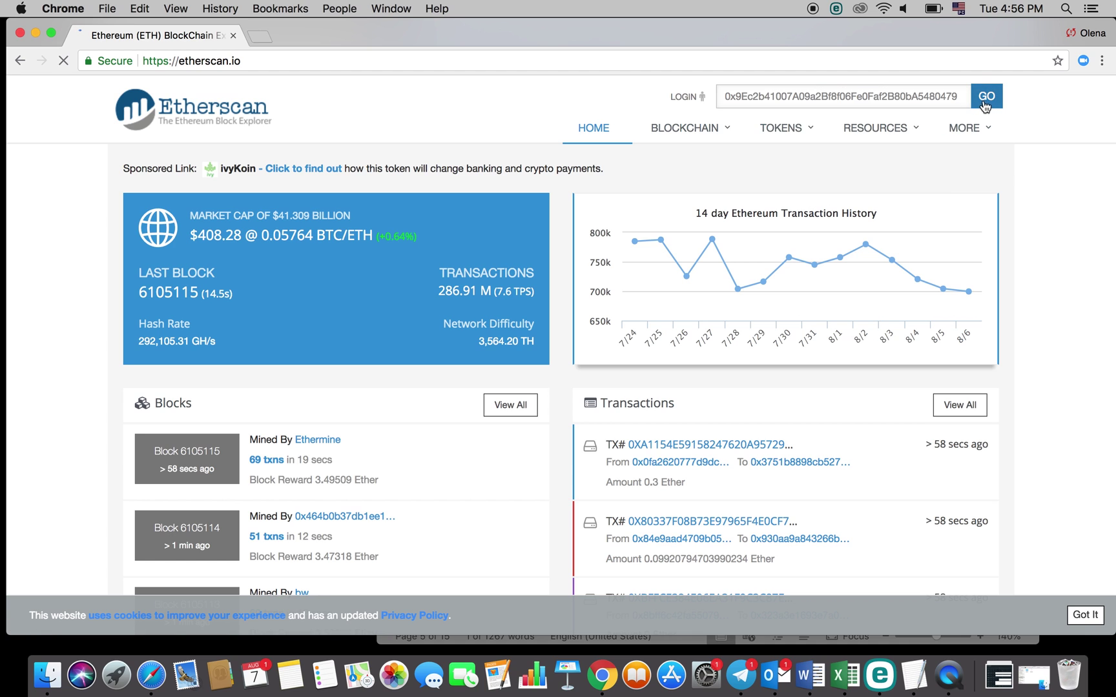
Open the contract's Read Contract section showing the keys query, then bring Temp store forward.
mouse_move(964, 144)
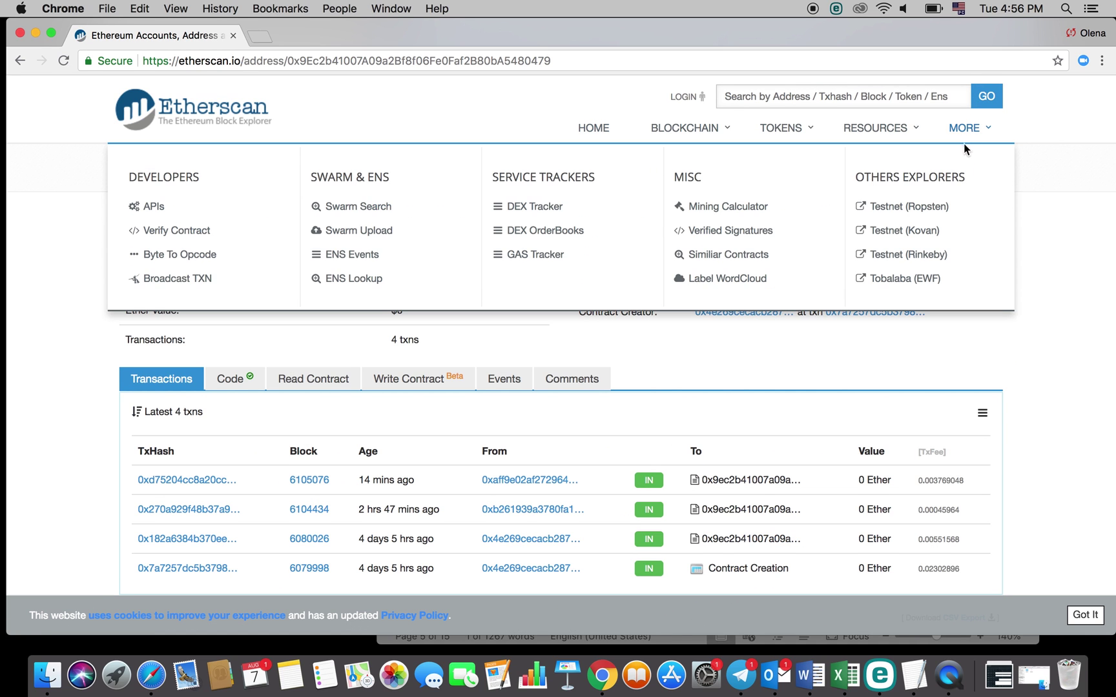
scroll(923, 175, "down", 5)
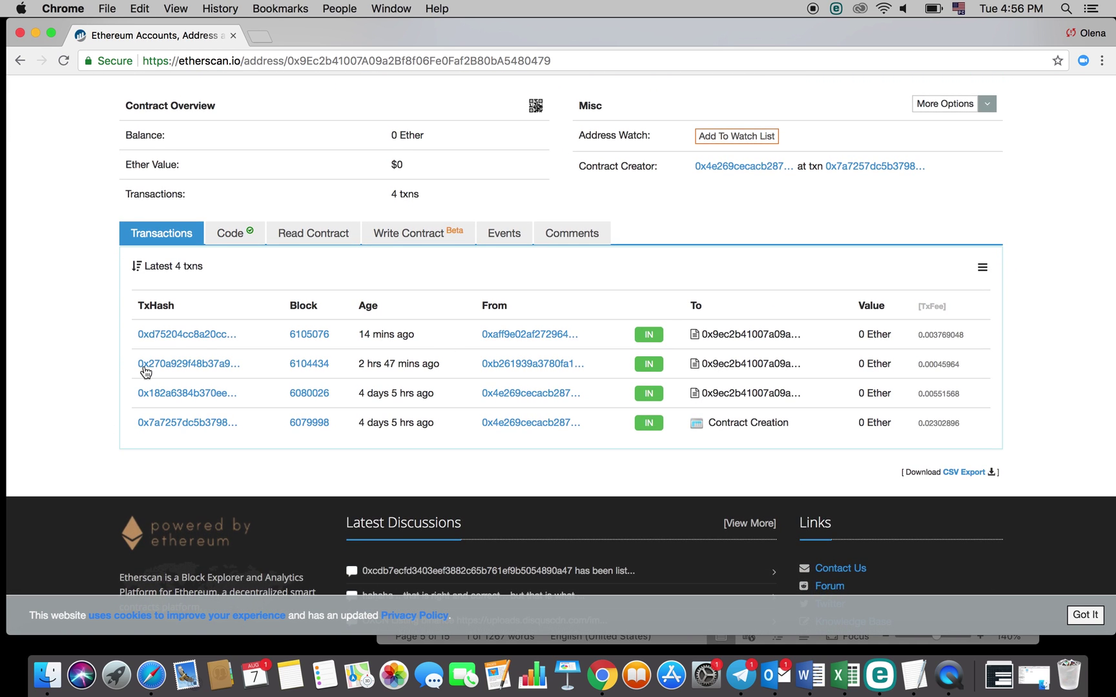
left_click(312, 247)
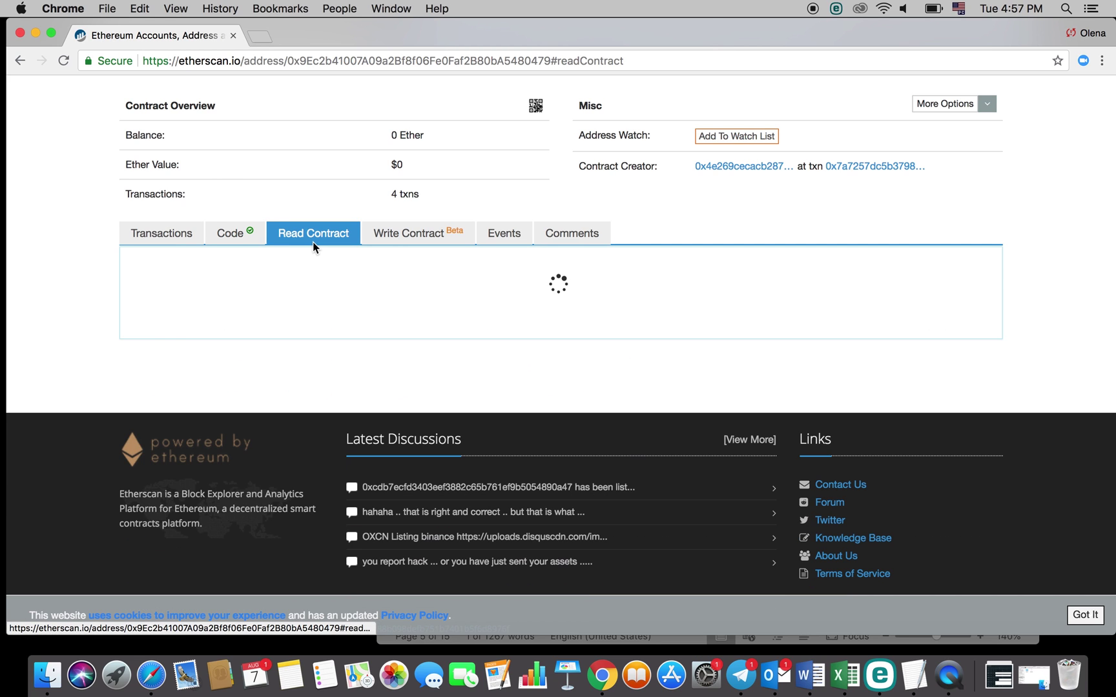
scroll(411, 291, "down", 3)
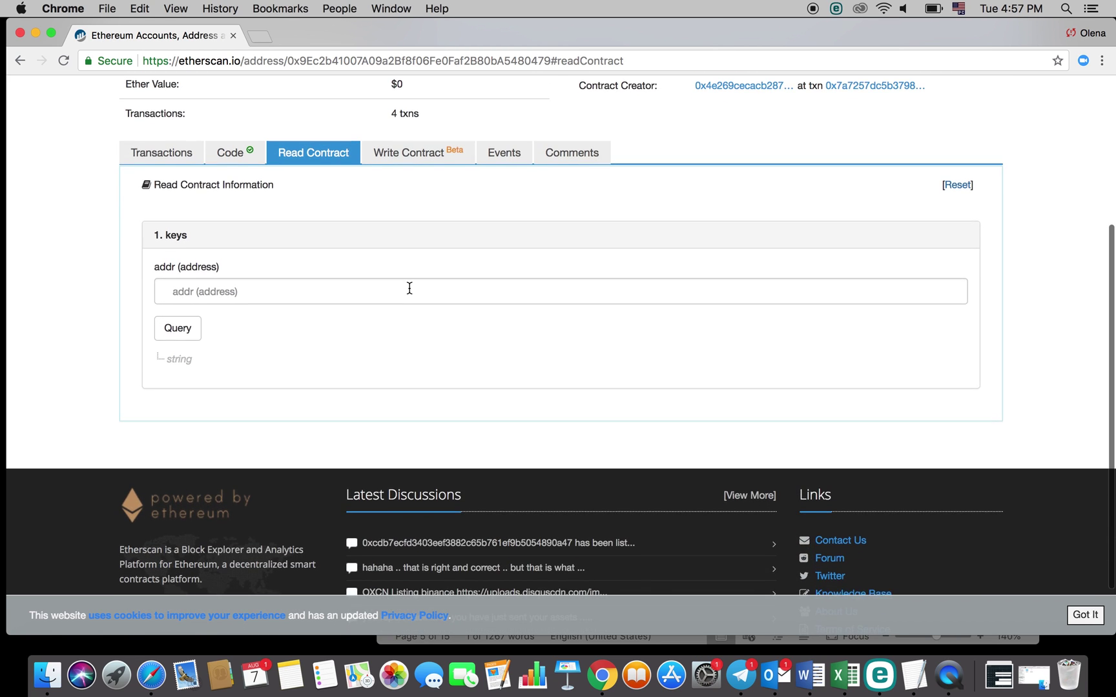
left_click(912, 672)
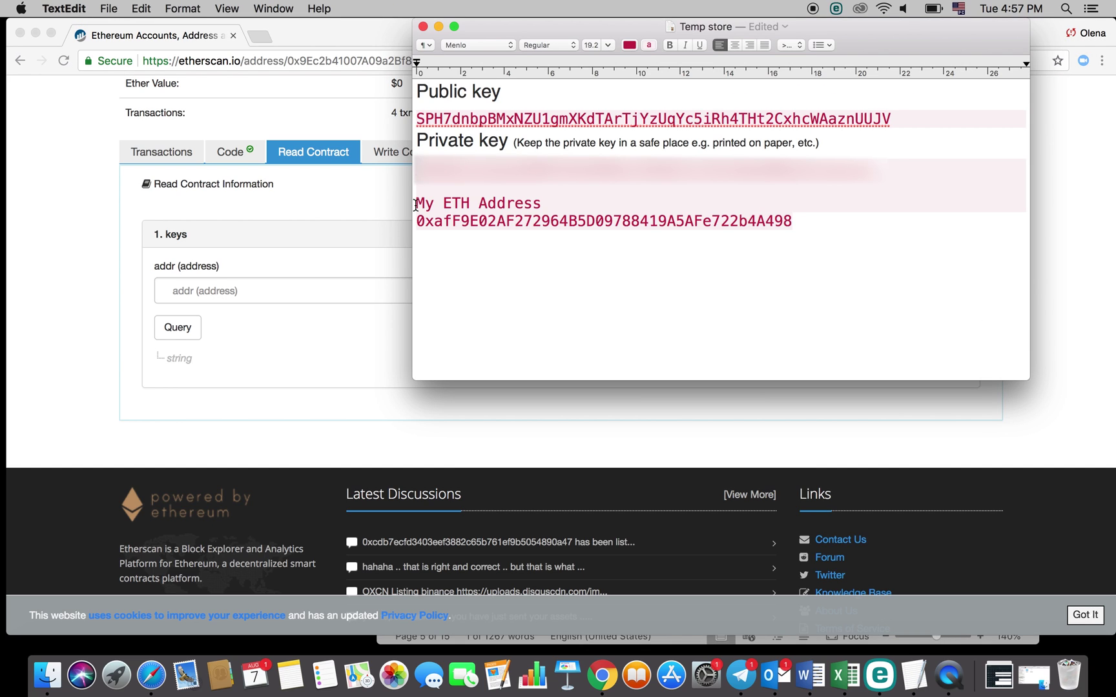
Copy the saved ETH address line from Temp store and return to Etherscan's Read Contract page.
left_click_drag(417, 203, 536, 207)
left_click(532, 216)
left_click_drag(417, 221, 766, 236)
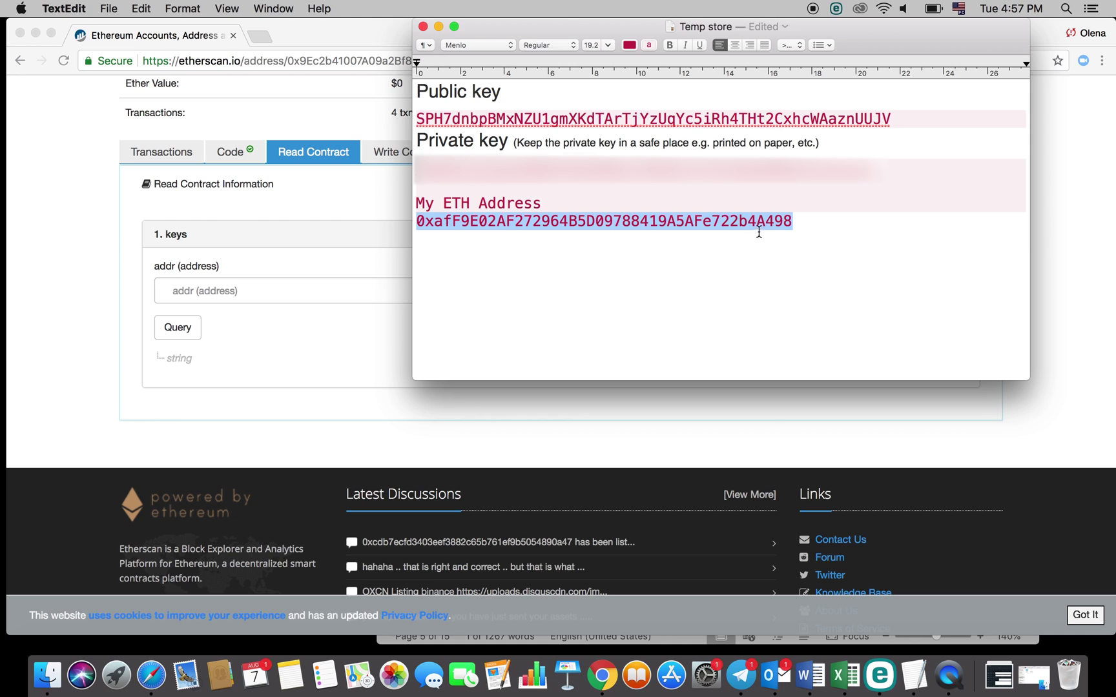
right_click(763, 227)
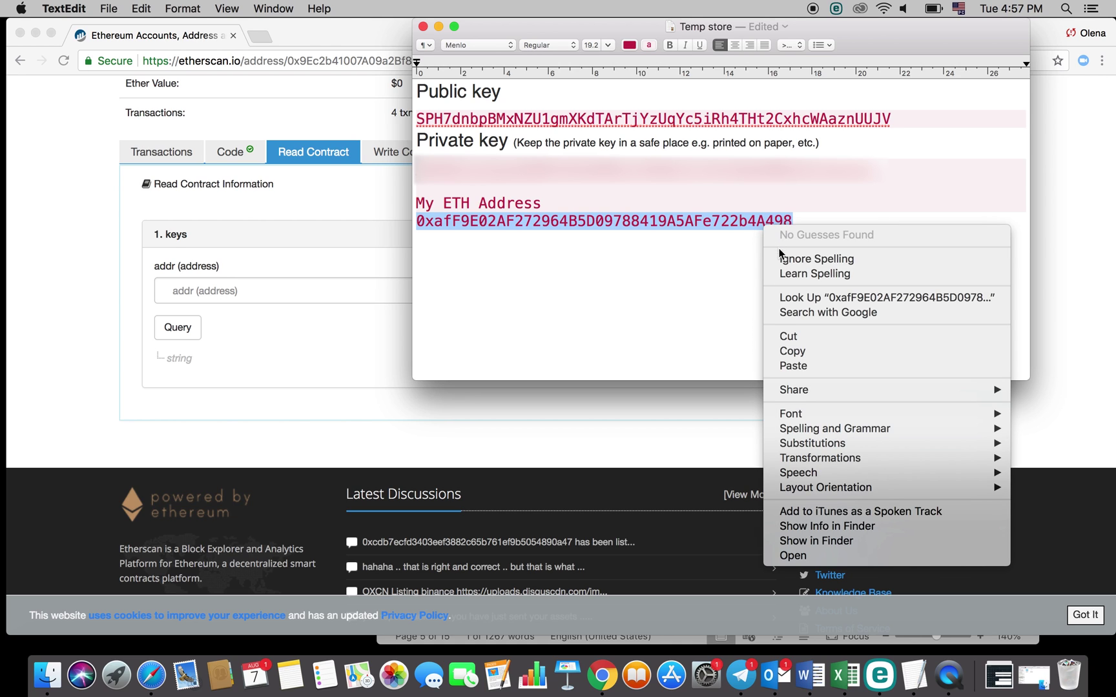
left_click(779, 352)
left_click(98, 328)
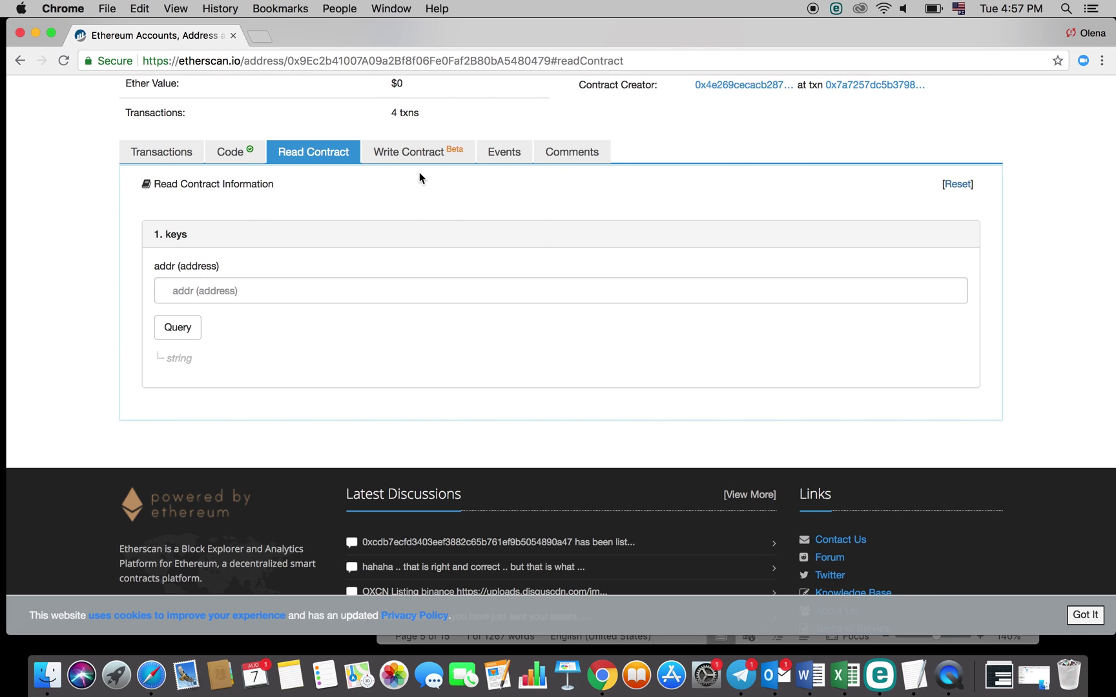
Query keys for the pasted ETH address and select the returned public key to compare with Temp store.
left_click(326, 286)
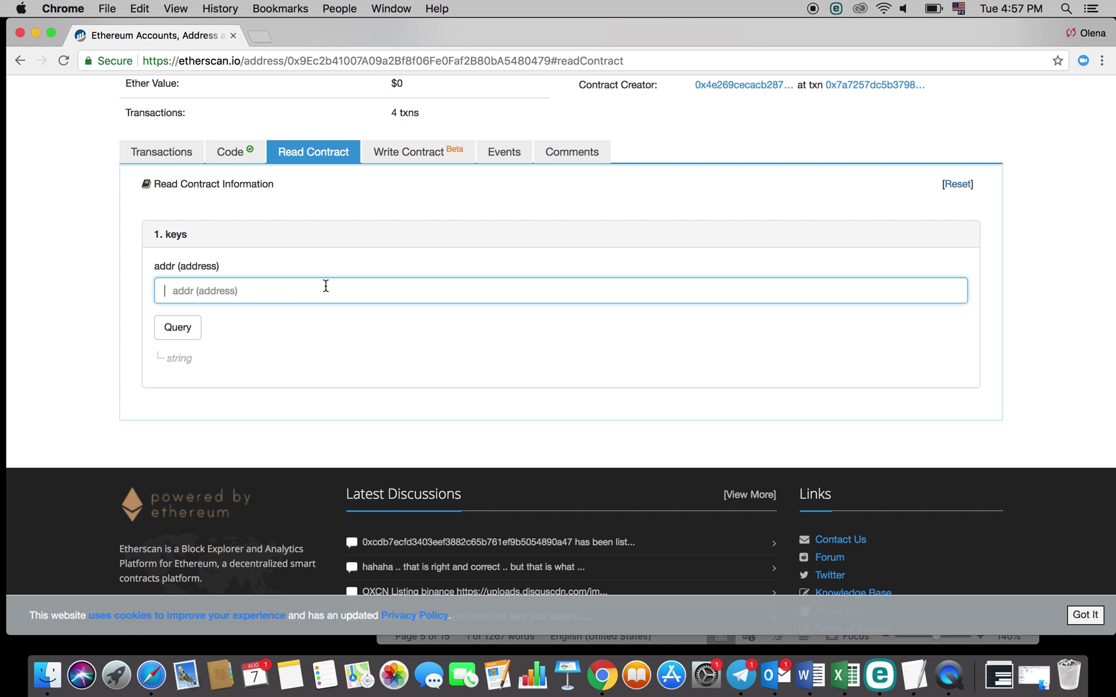
right_click(326, 287)
left_click(355, 387)
left_click(173, 324)
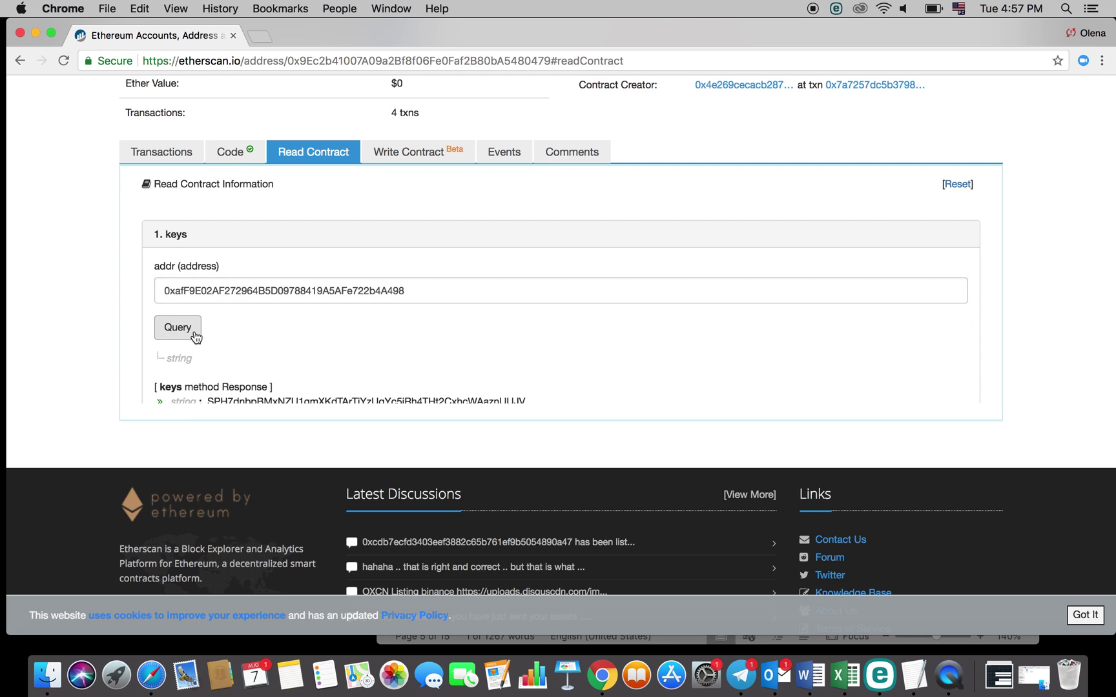
scroll(184, 330, "down", 2)
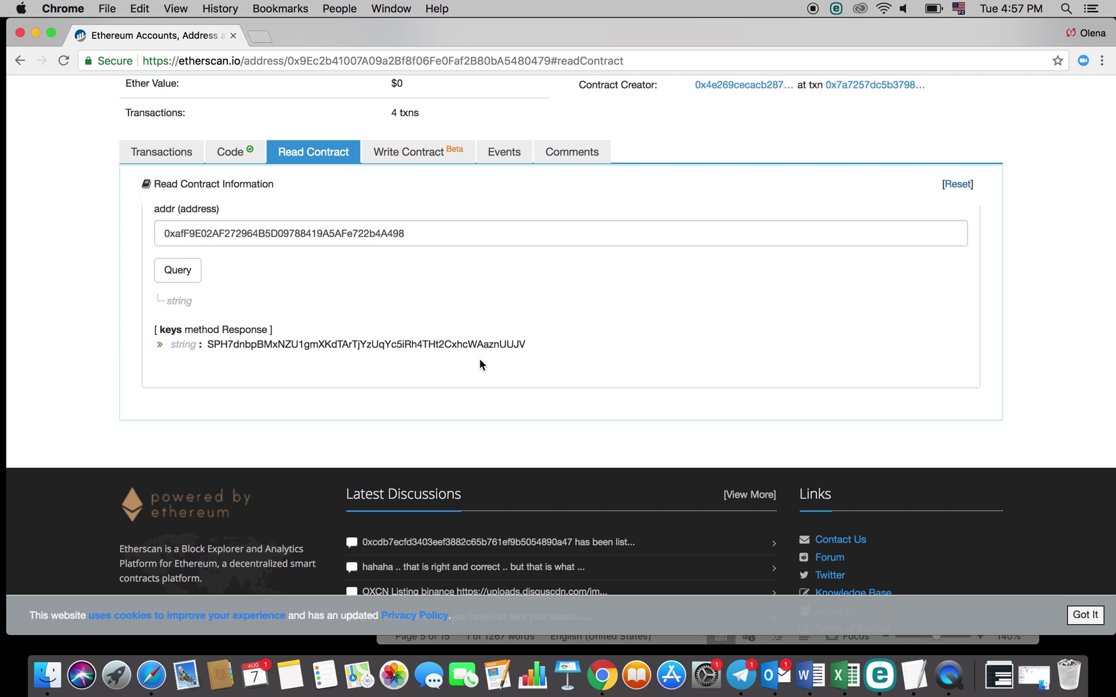
left_click_drag(525, 345, 214, 346)
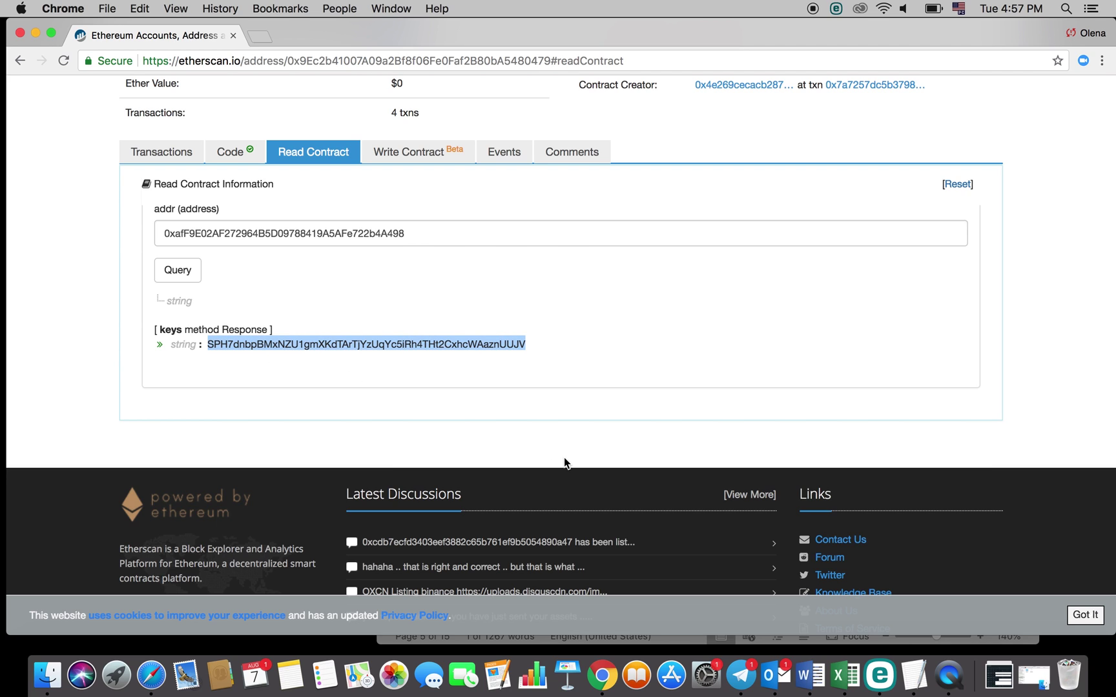
left_click(912, 675)
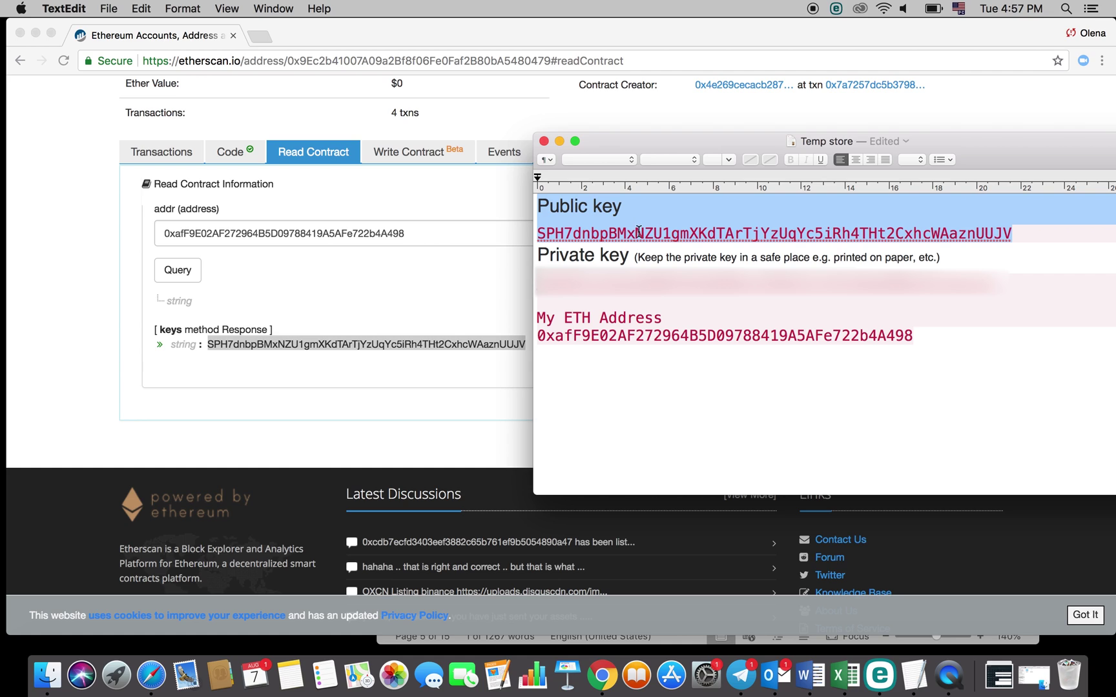